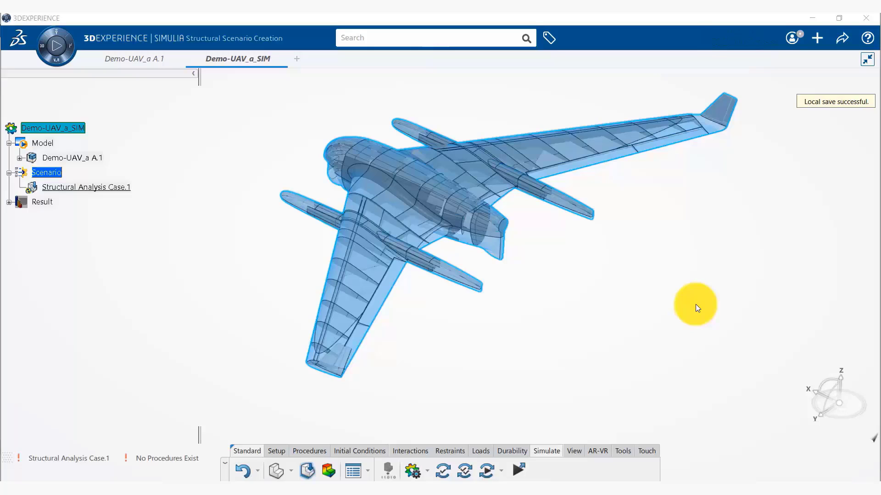
- Add Static Step.1 with default 1 s total time and automatic incrementation
click(312, 451)
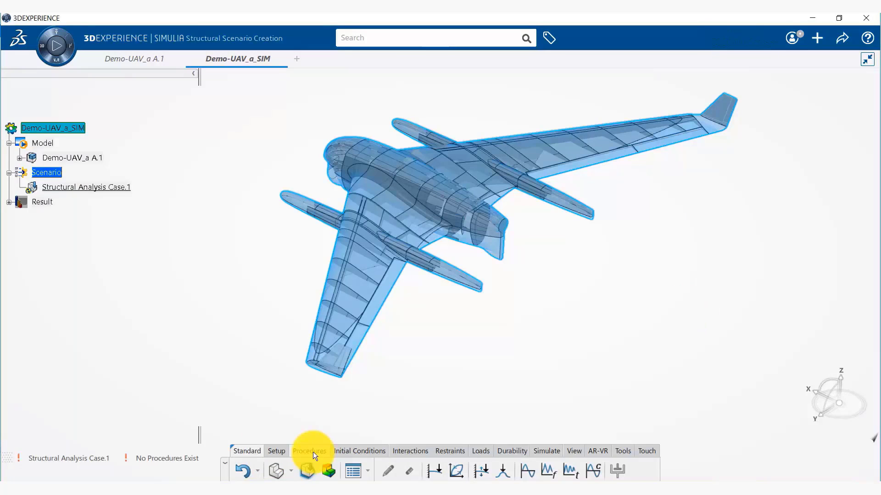
click(434, 466)
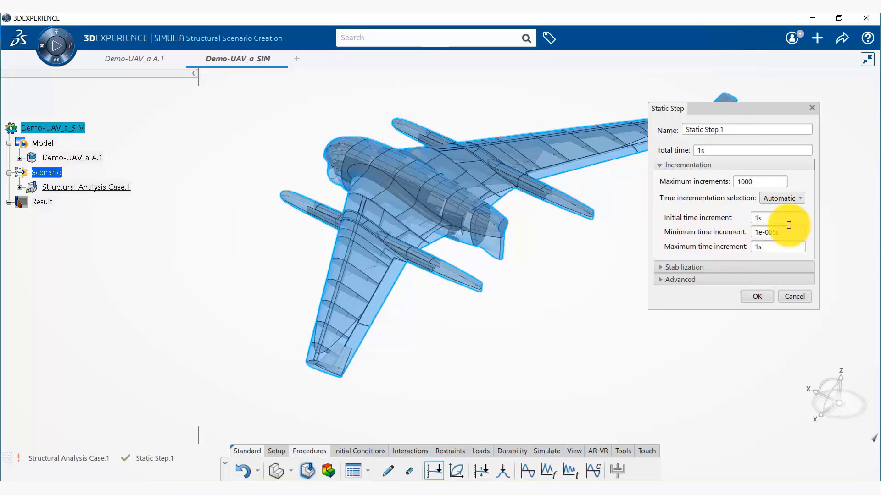
click(761, 299)
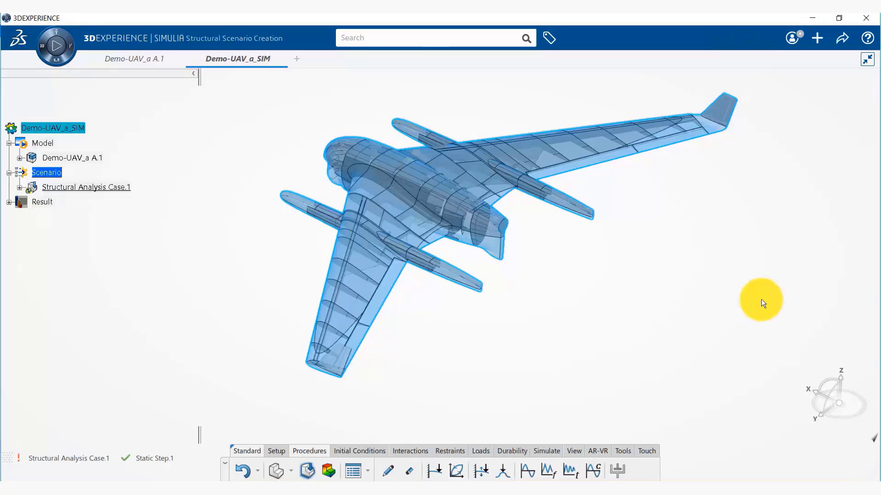
- Expand Structural Analysis Case.1 and Static Step.1 in the tree to list Output.1 and Output.2
click(18, 188)
click(19, 188)
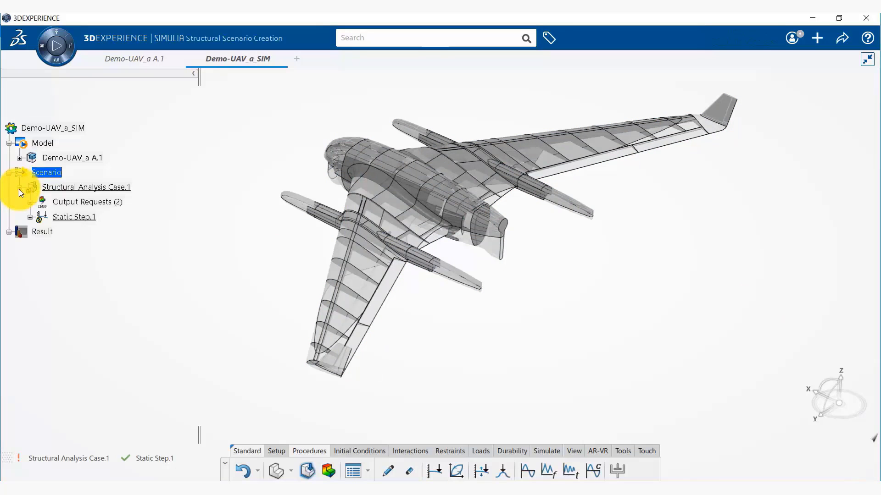
click(30, 217)
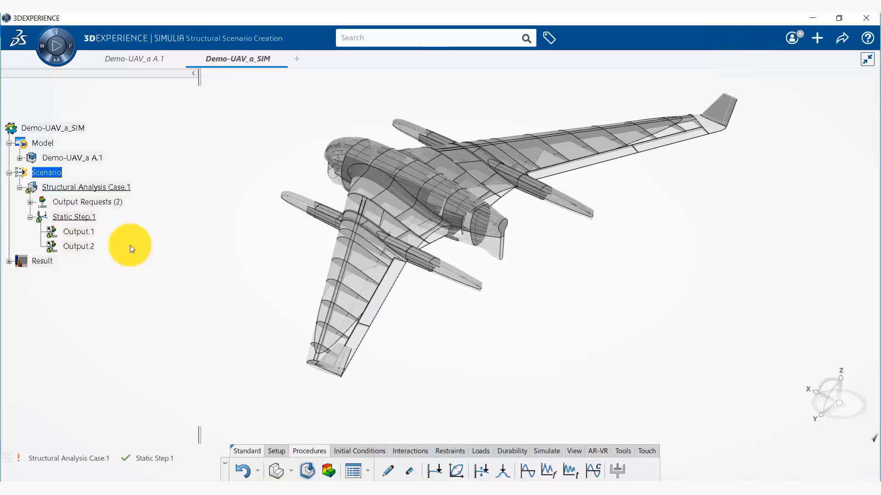
- Assign Demo-UAV_FEM Rep_a A.1 as the case's finite element model
click(246, 451)
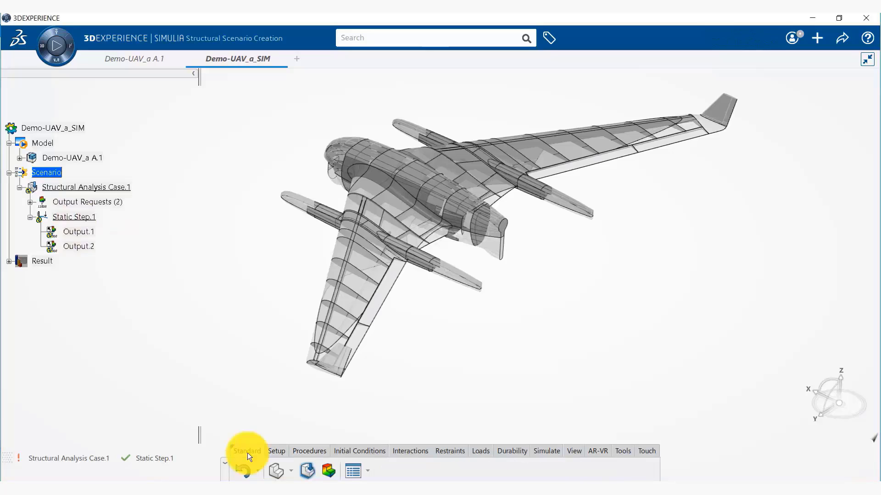
click(277, 452)
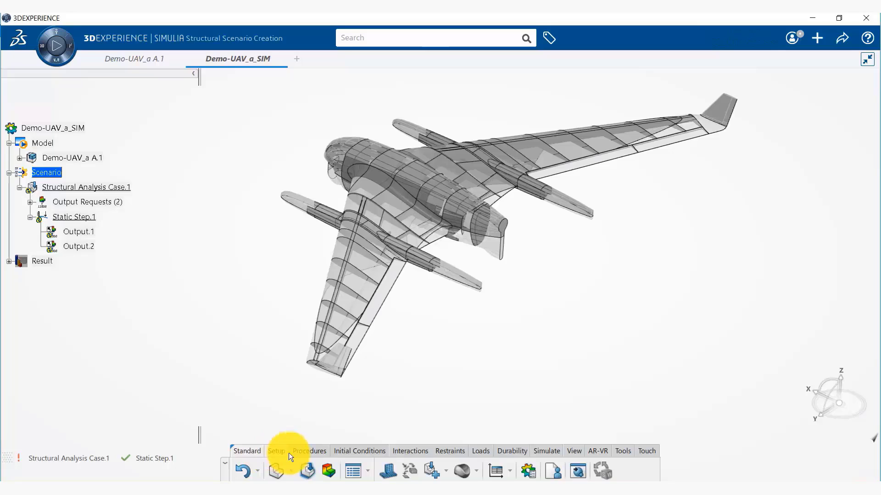
click(392, 472)
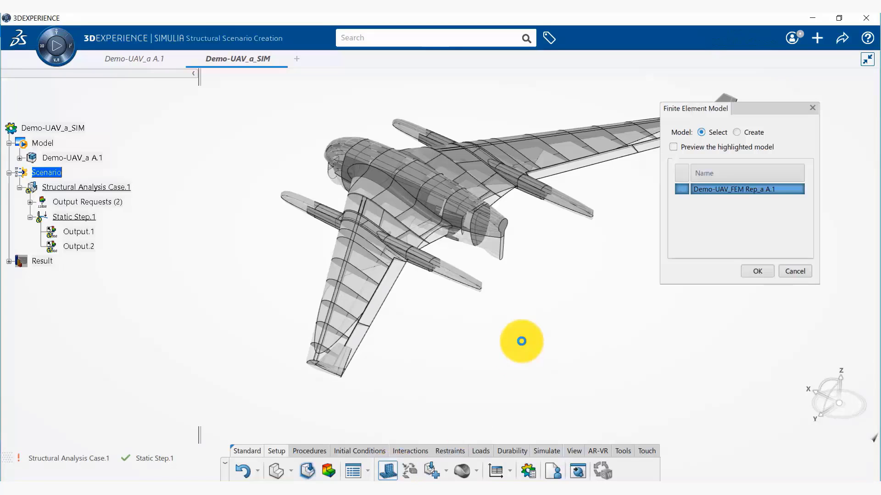
click(672, 146)
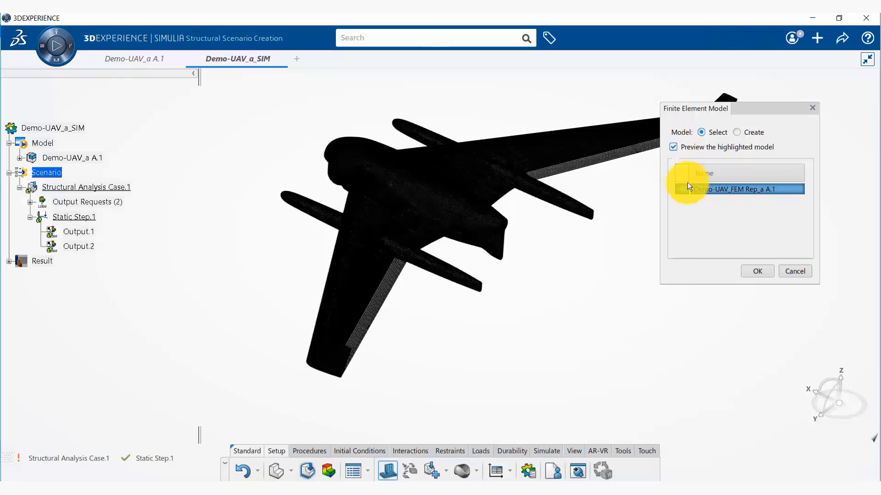
click(755, 270)
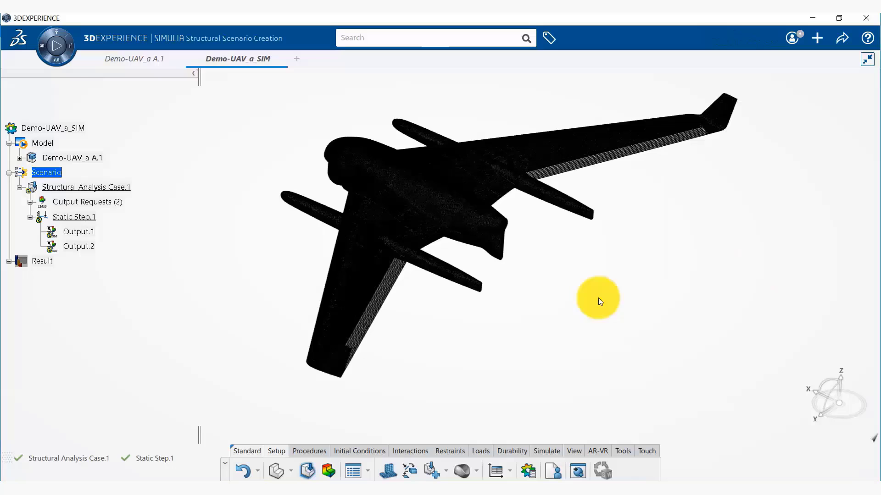
- Hide the Demo-UAV_FEM Rep_a A.1 mesh in the 3D view
click(19, 157)
right_click(102, 187)
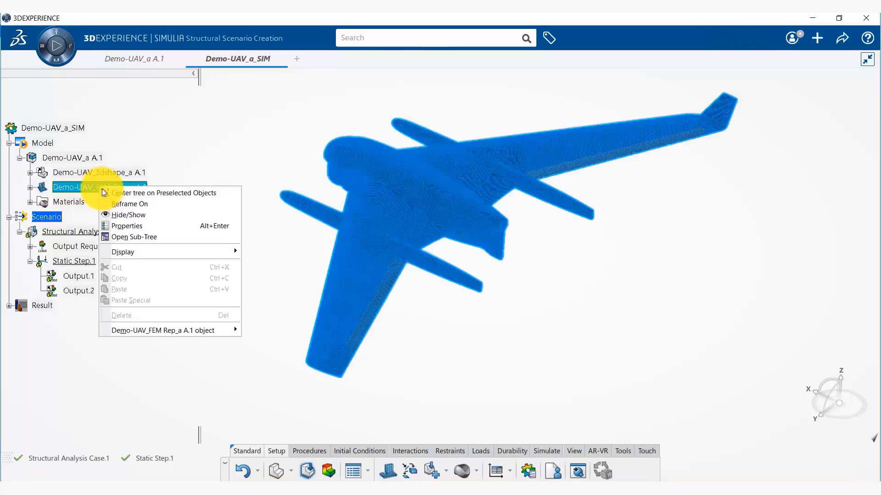
click(127, 214)
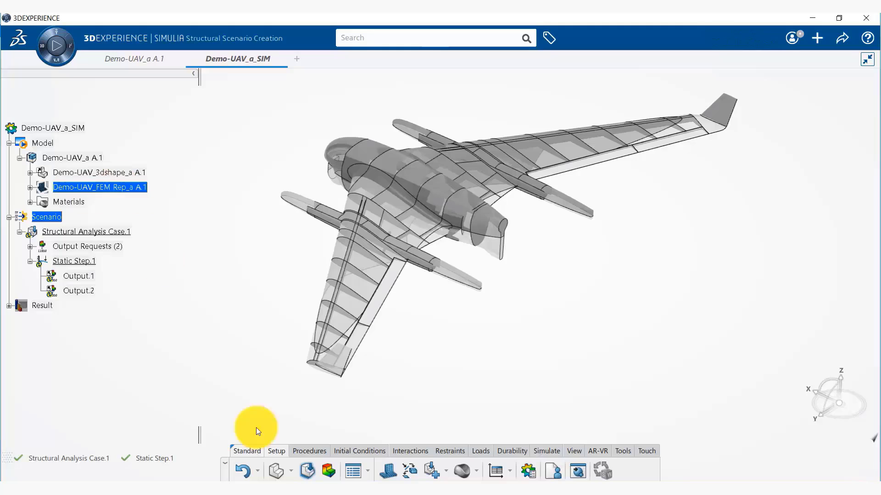
- Create Fixed Displacement.1 on the nose face with X, Y and Z translations fixed
click(453, 450)
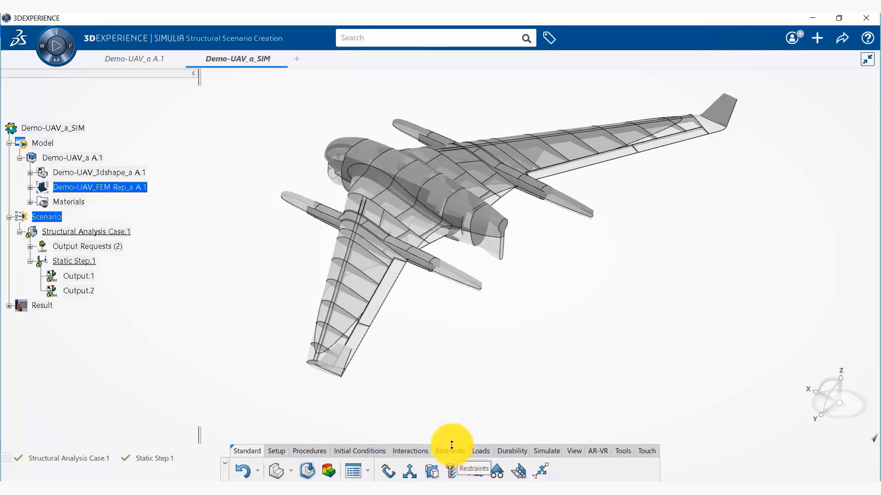
click(411, 470)
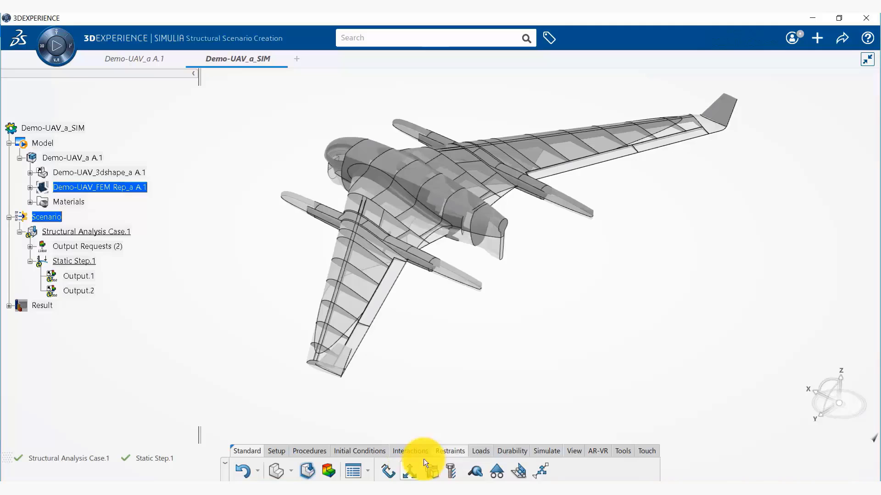
scroll(547, 360, up, 4)
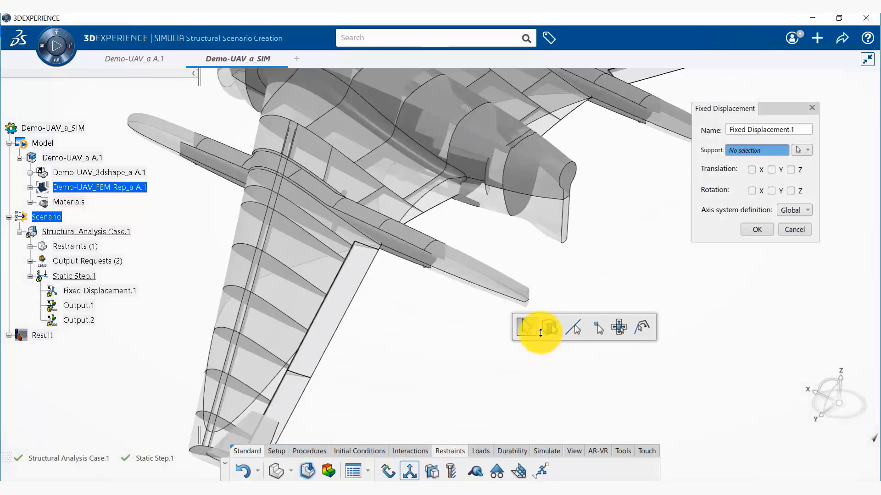
click(566, 177)
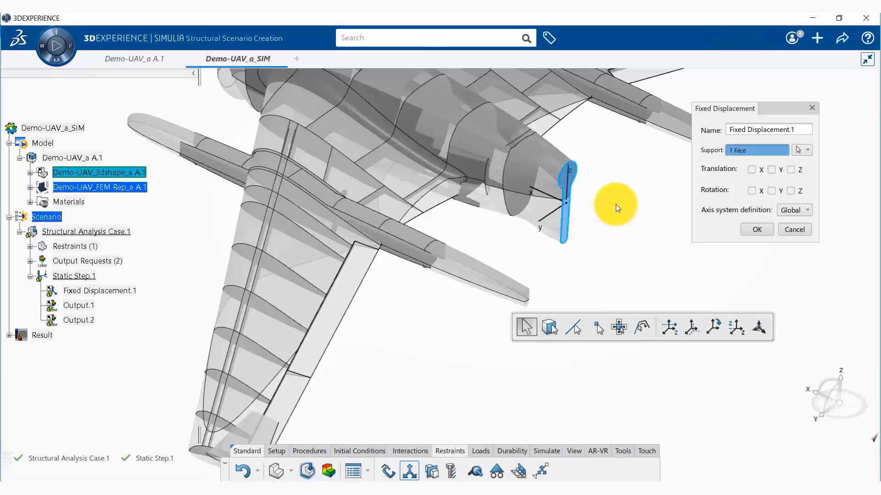
click(761, 169)
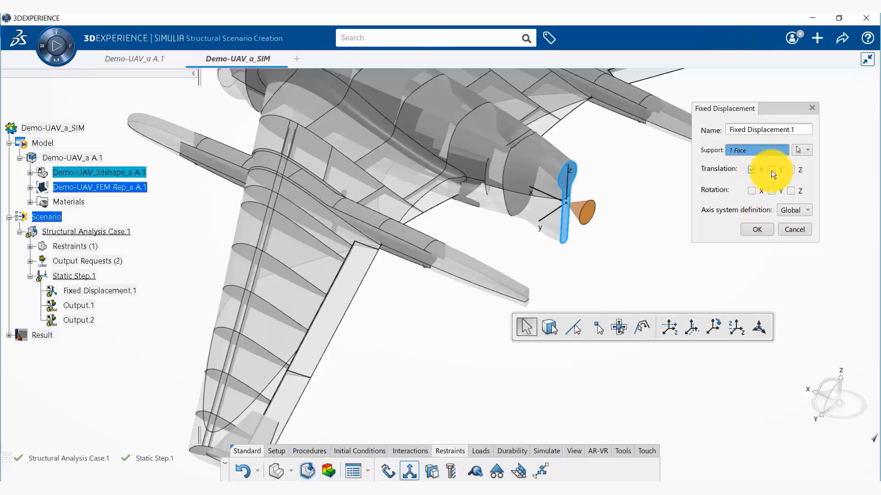
click(771, 170)
click(791, 169)
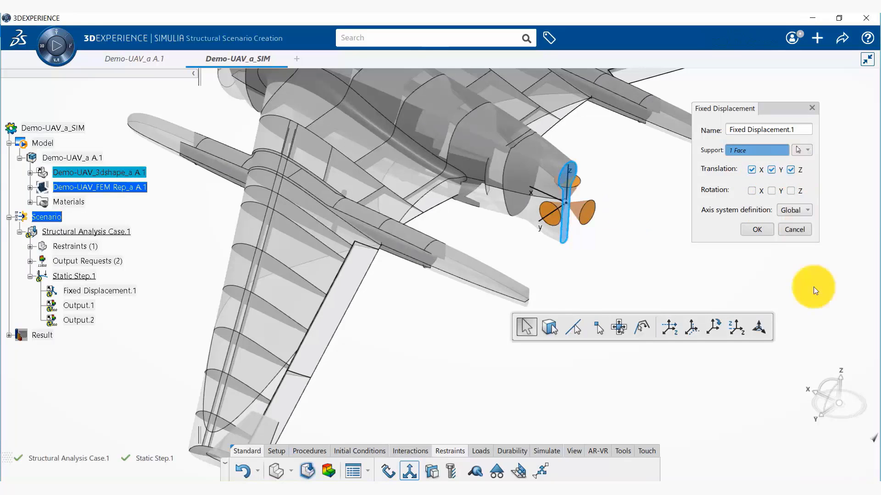
click(758, 230)
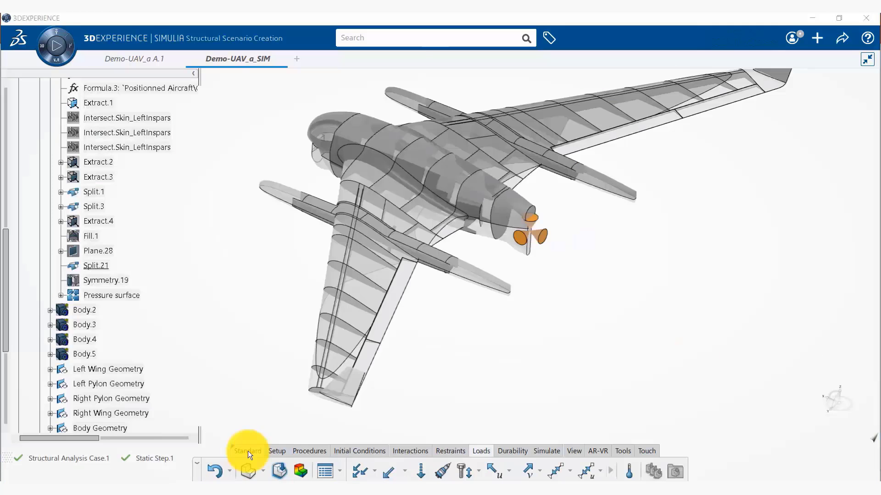
- Start a new pressure load named Atm pressure
click(277, 452)
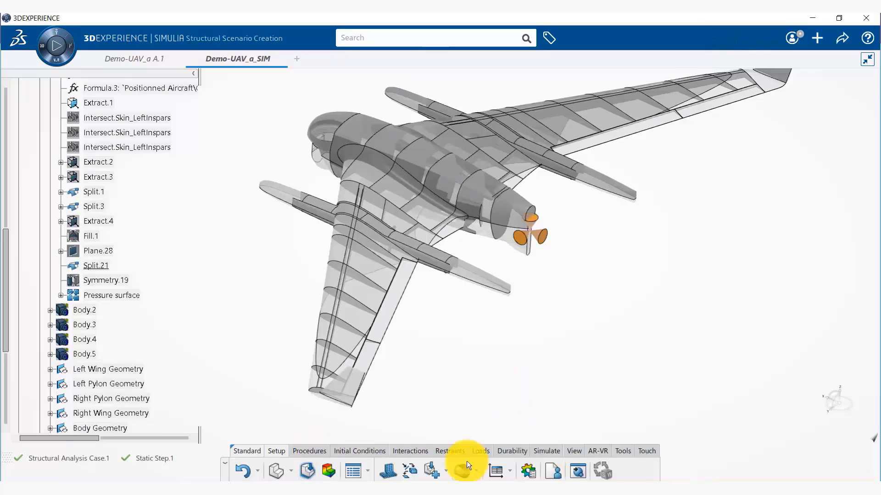
click(482, 453)
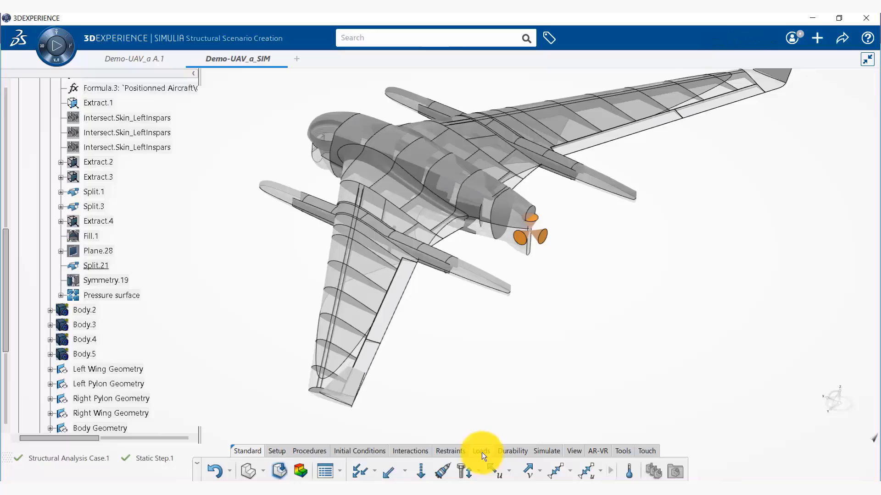
click(356, 473)
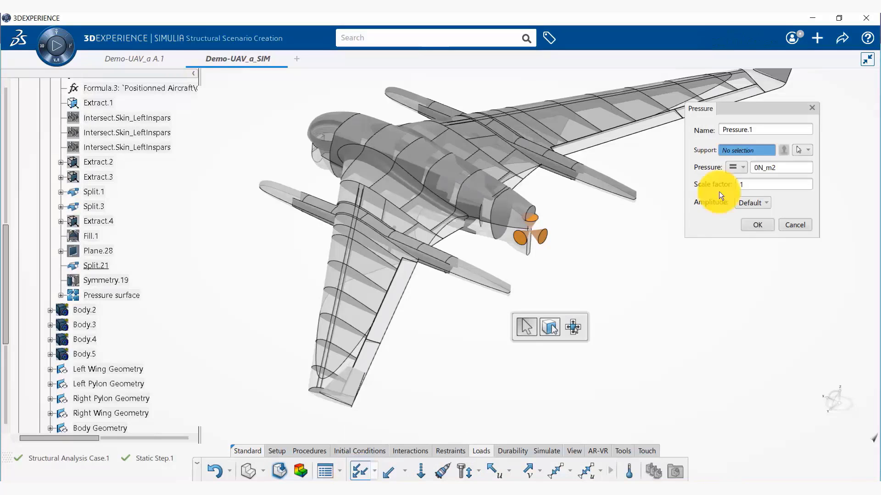
double_click(780, 129)
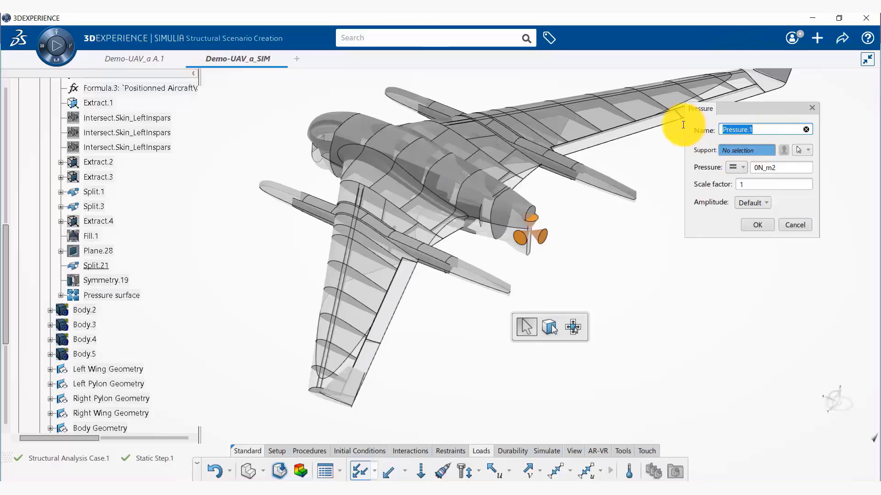
text(Atm pressure)
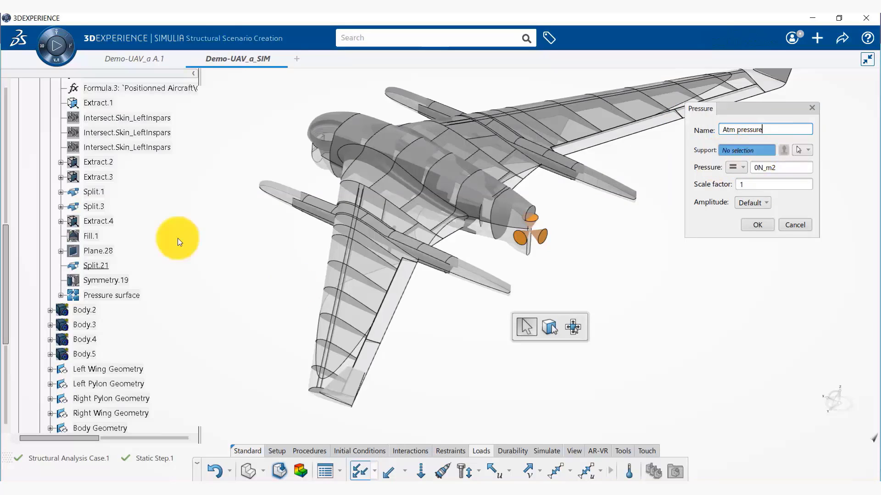
- Apply Atm pressure to the Extract.1 surface at 101325 N/m²
scroll(179, 240, up, 15)
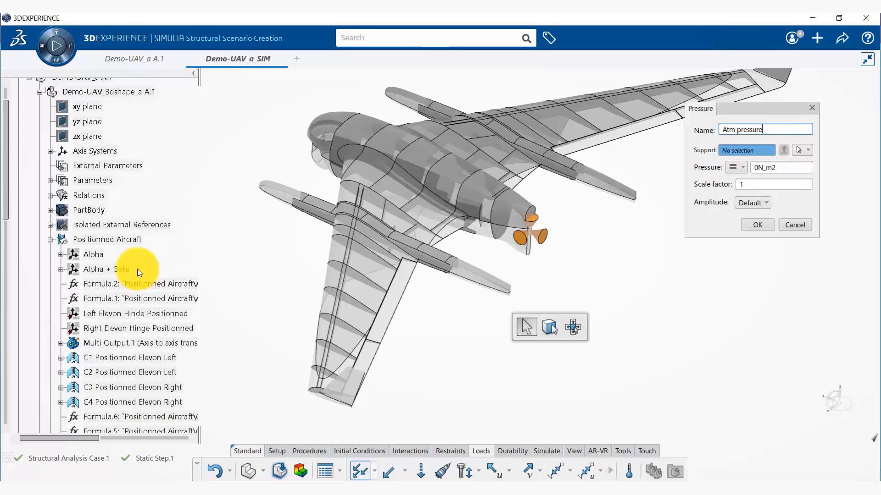
scroll(137, 267, down, 10)
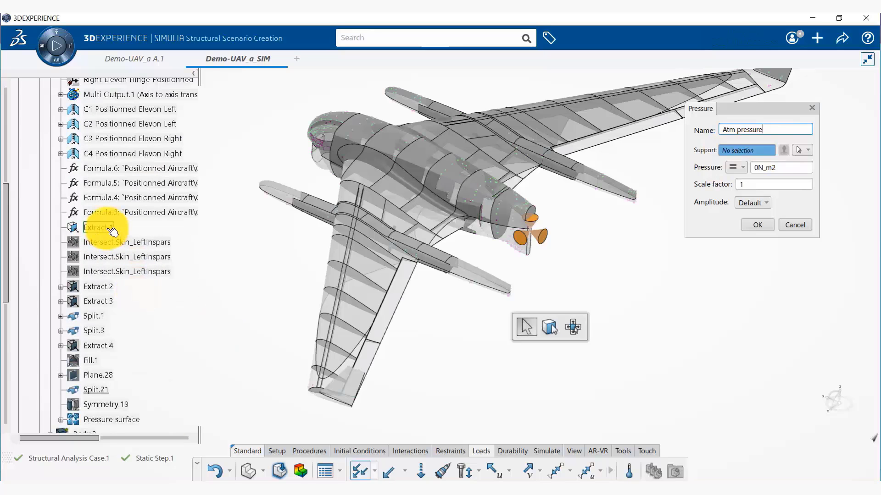
click(112, 231)
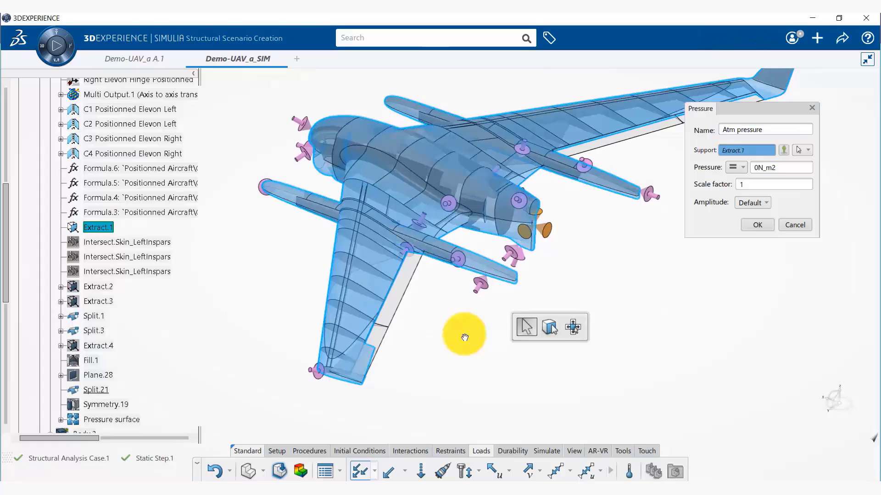
mouse_move(465, 337)
middle_down()
mouse_move(472, 173)
mouse_move(482, 163)
mouse_move(436, 356)
mouse_move(452, 369)
mouse_move(469, 346)
mouse_move(468, 202)
mouse_move(556, 177)
mouse_move(608, 209)
mouse_move(511, 362)
mouse_move(477, 348)
middle_up()
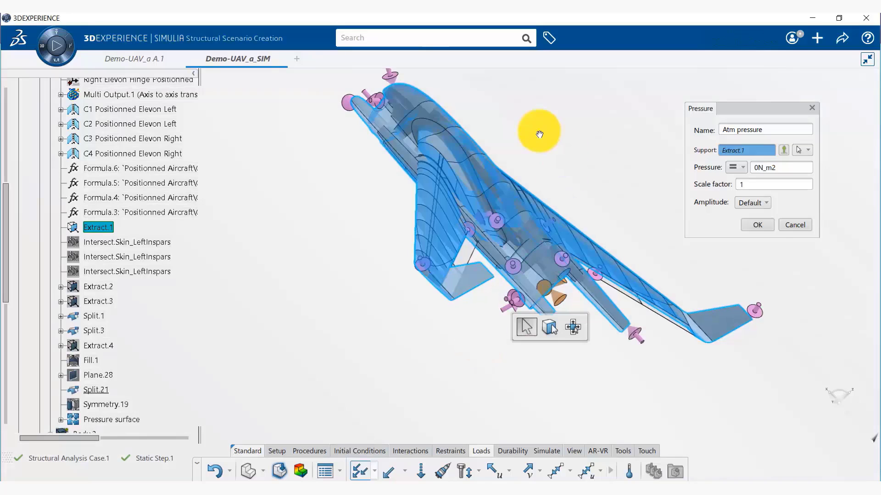
middle_drag(539, 134, 460, 154)
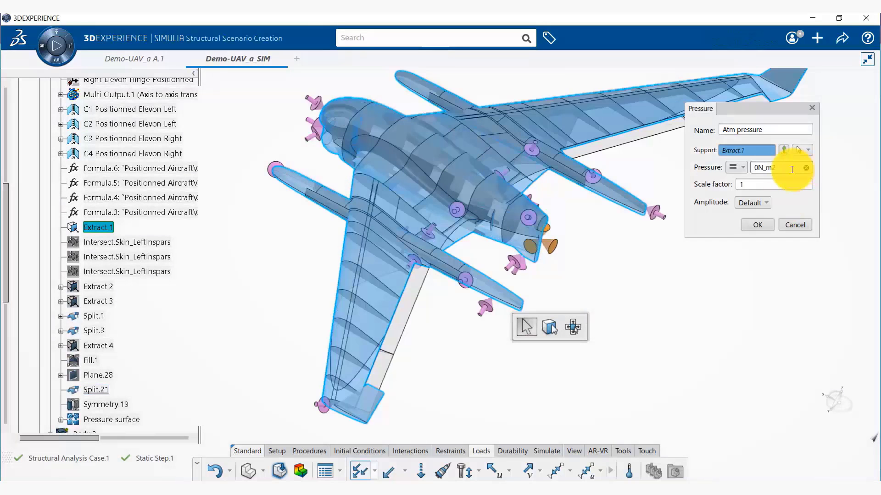
click(792, 168)
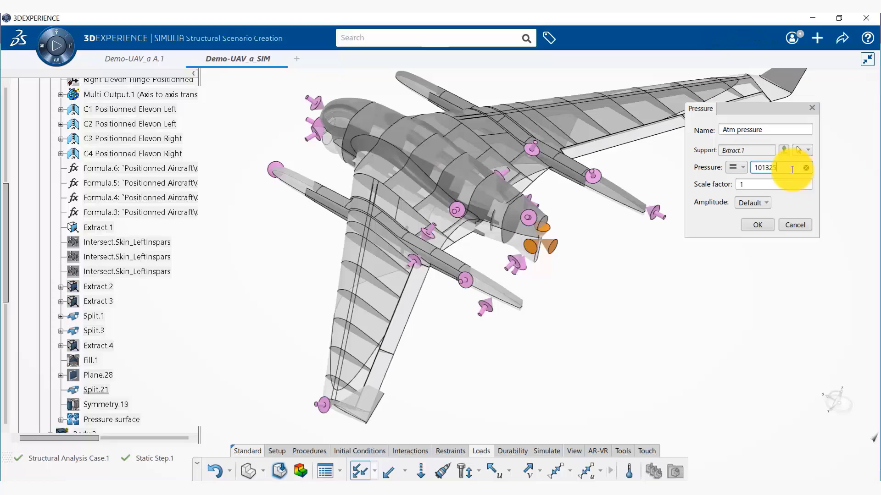
click(786, 182)
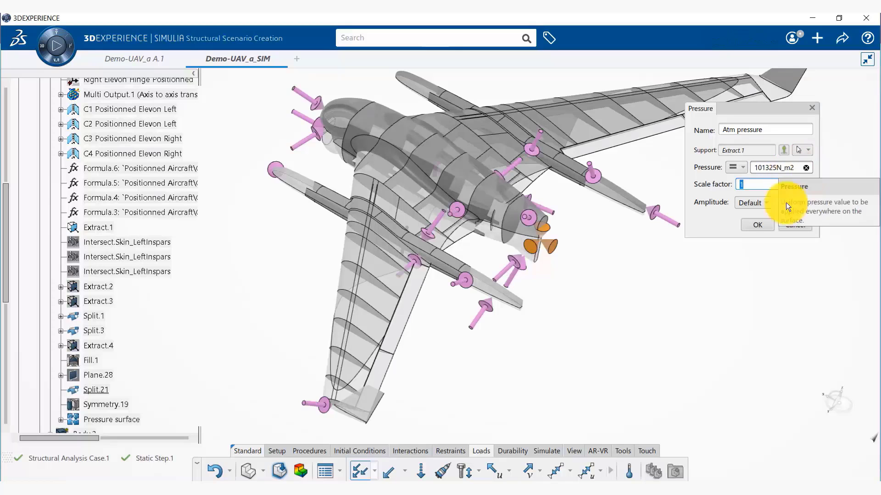
click(761, 227)
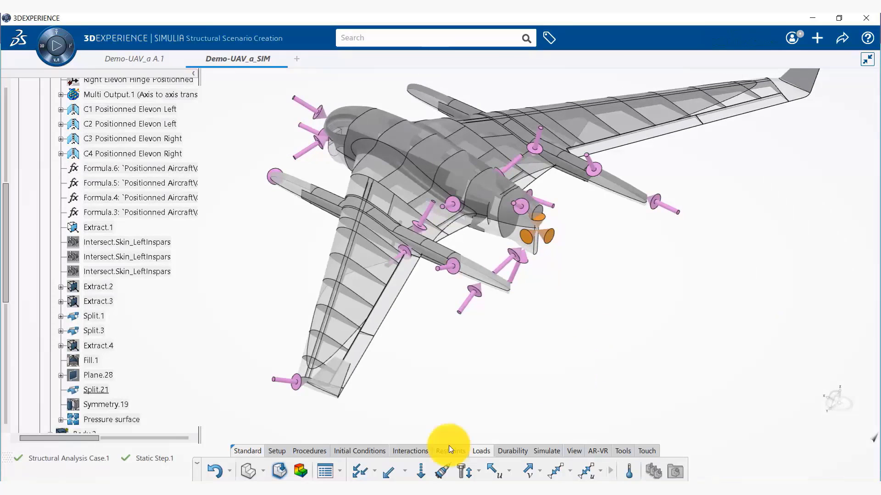
- Create a Wind Pressure load of -800 on the Pressure surface
click(362, 471)
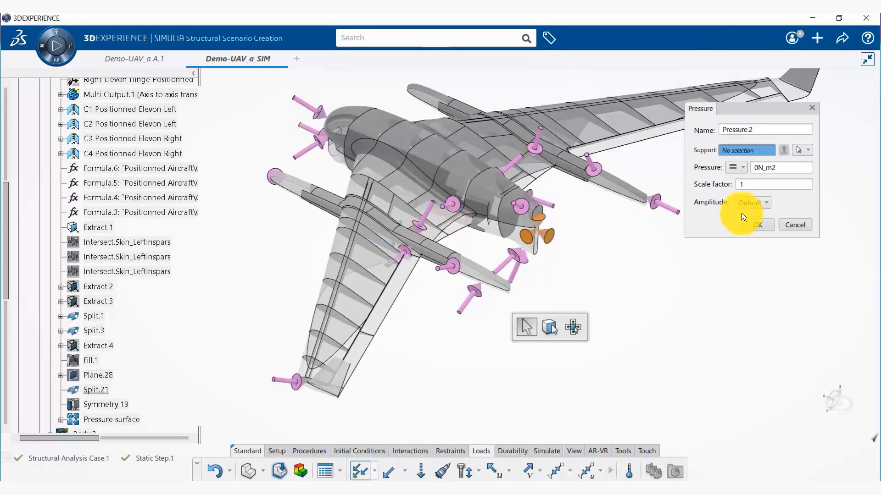
double_click(765, 130)
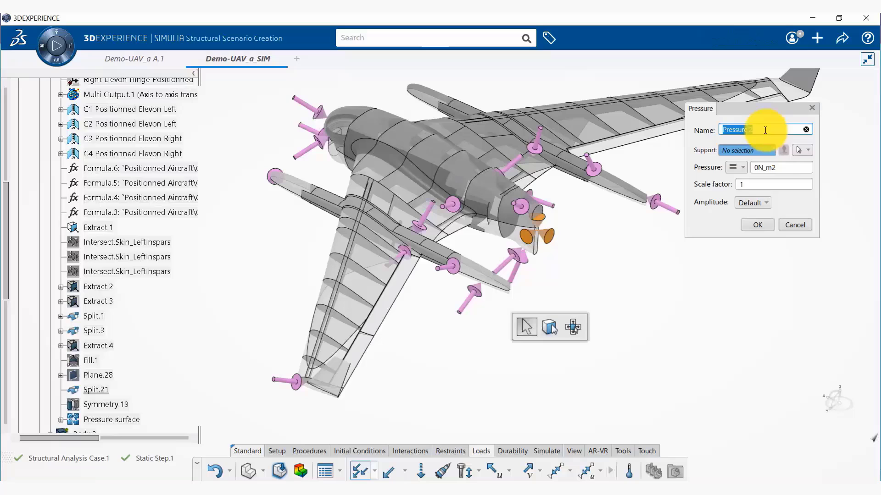
text(Wind Pressu)
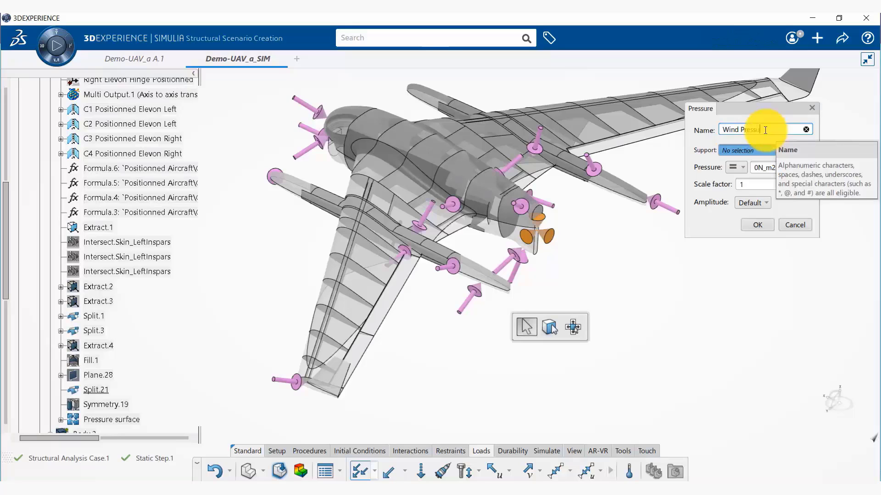
text(re)
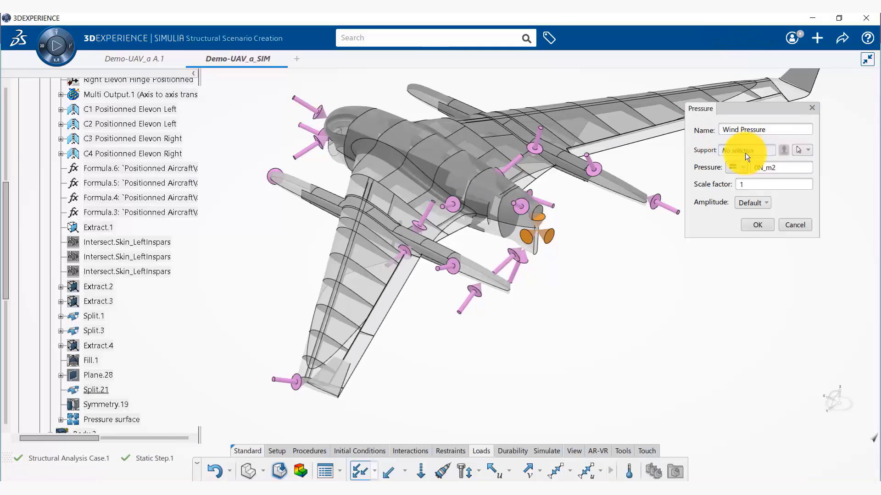
click(745, 152)
scroll(121, 292, down, 3)
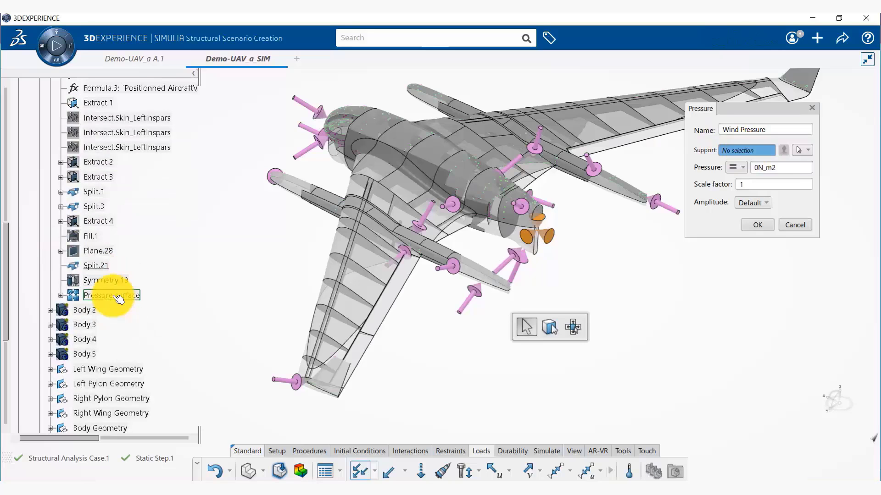
click(117, 297)
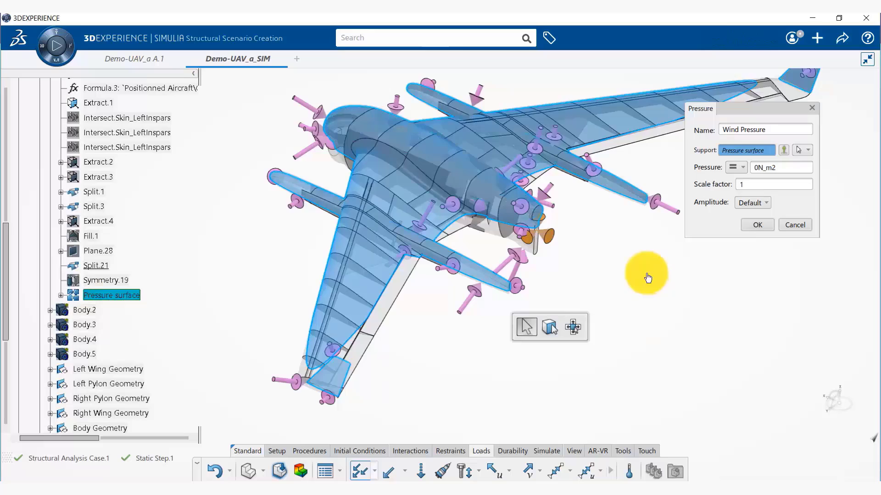
middle_drag(647, 278, 514, 243)
double_click(782, 168)
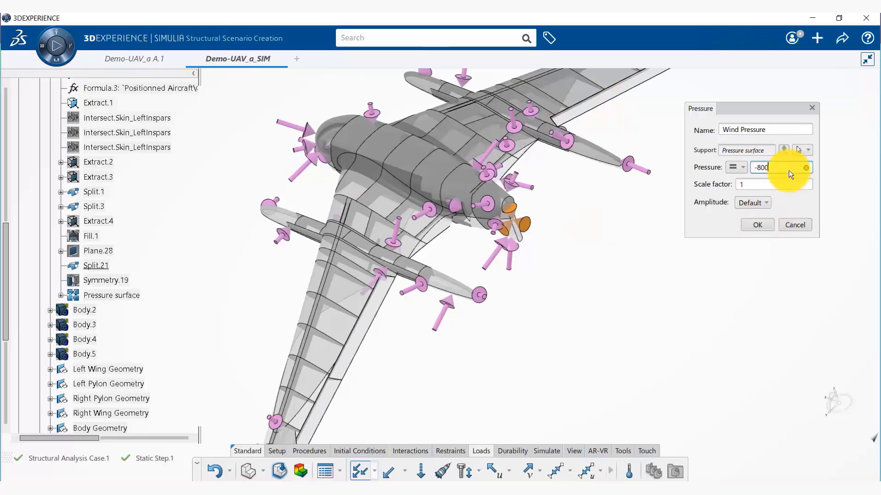
click(758, 224)
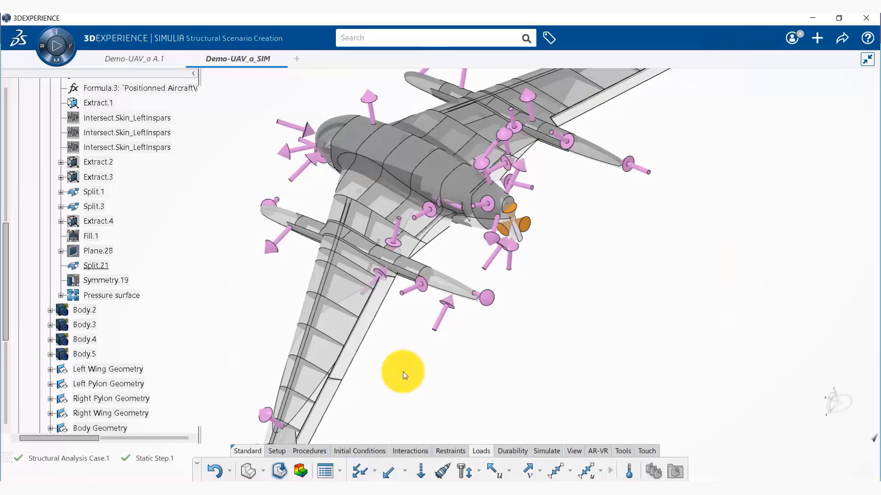
- Turn off Restraints and Loads in Visibility Control so only the aircraft shows
middle_drag(402, 371, 370, 320)
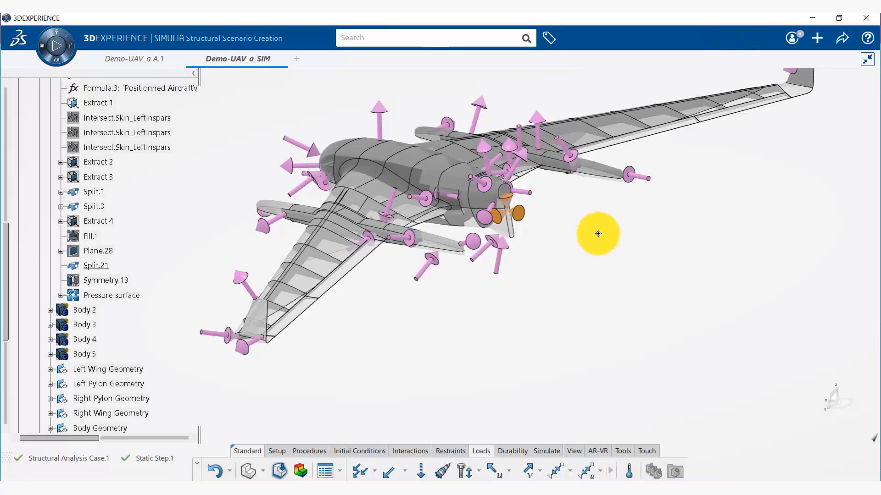
middle_drag(594, 232, 601, 269)
middle_drag(523, 157, 727, 211)
right_click(728, 212)
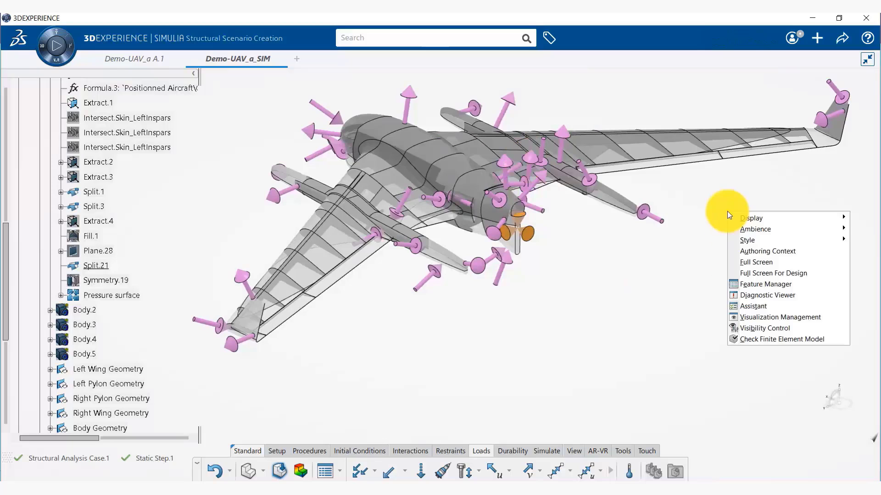
click(766, 328)
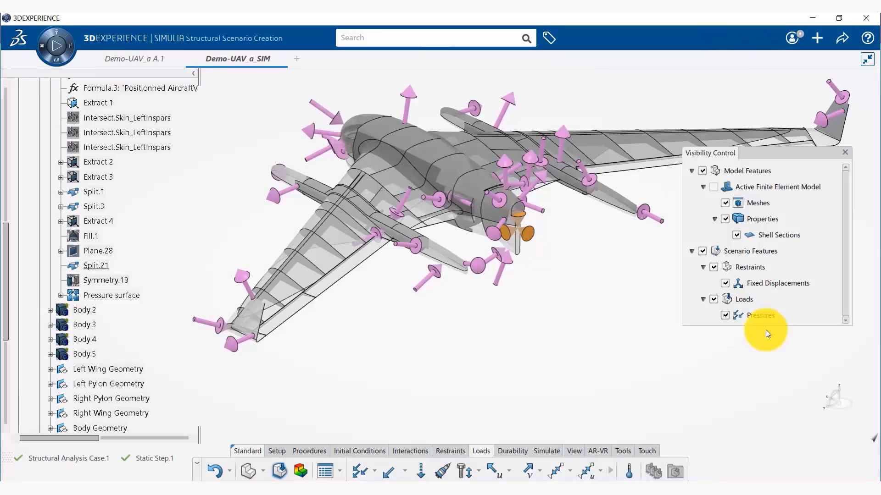
click(713, 267)
click(713, 299)
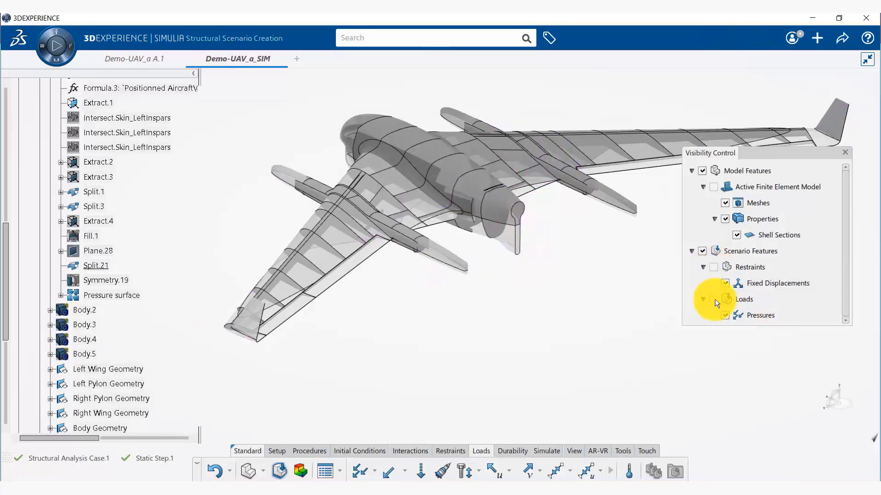
click(846, 153)
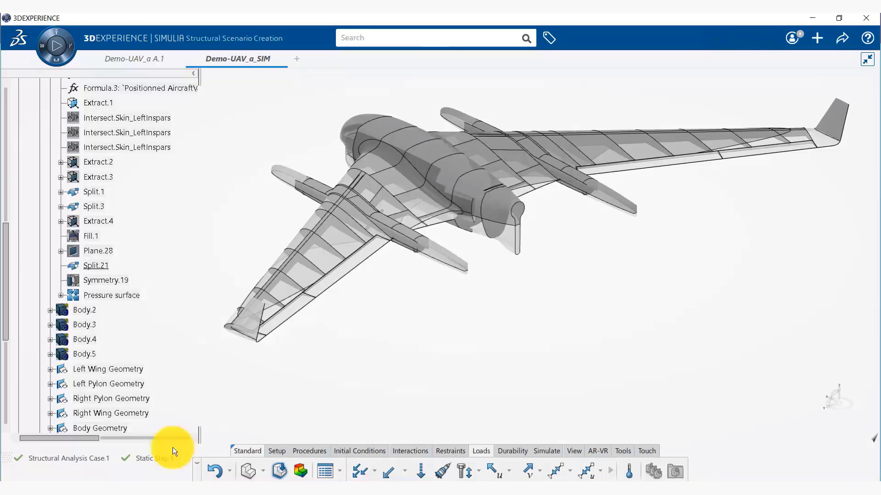
scroll(112, 262, down, 5)
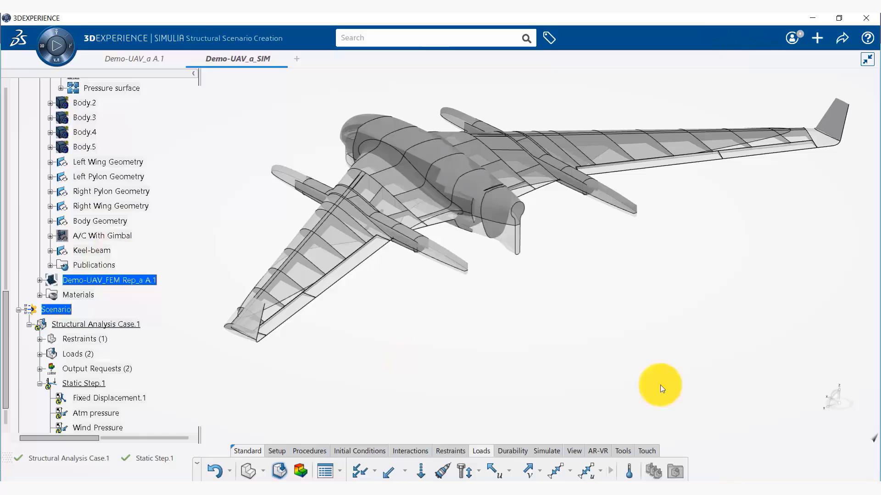
middle_drag(435, 312, 360, 314)
- Return to a full view of the aircraft and bring up the Interactions commands
scroll(365, 314, up, 6)
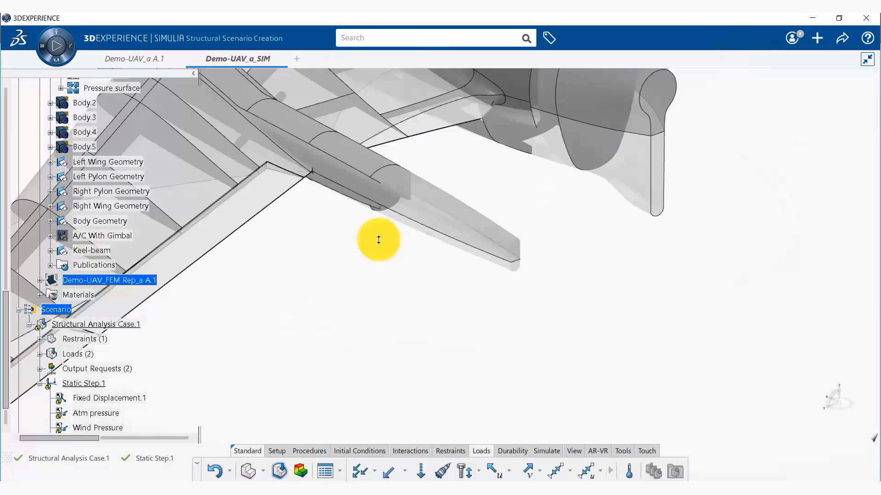
middle_drag(242, 226, 450, 234)
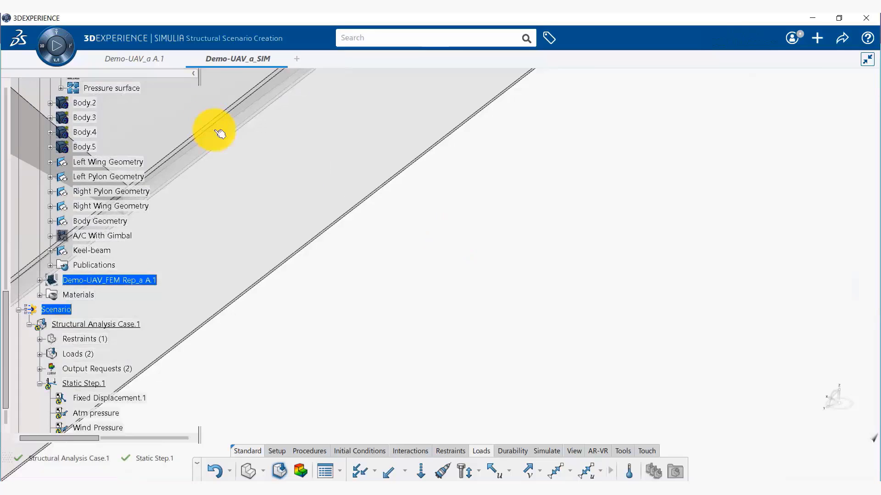
middle_drag(573, 273, 615, 416)
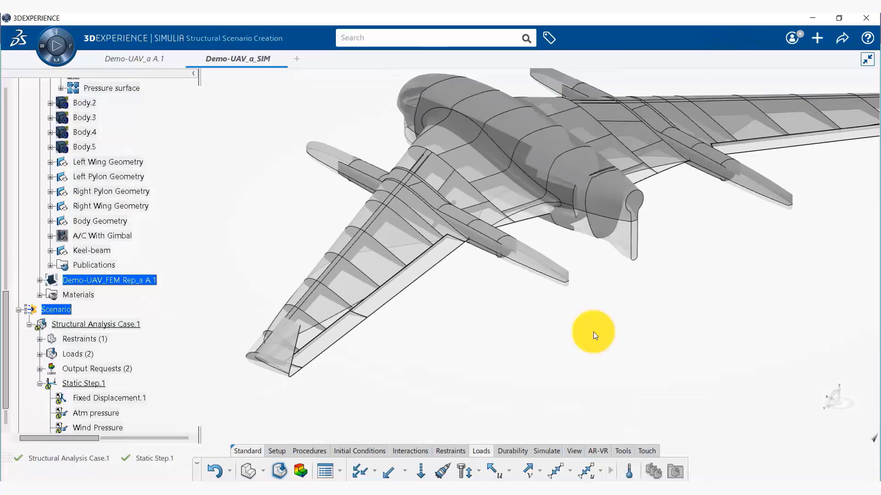
middle_drag(594, 335, 588, 340)
scroll(83, 241, down, 3)
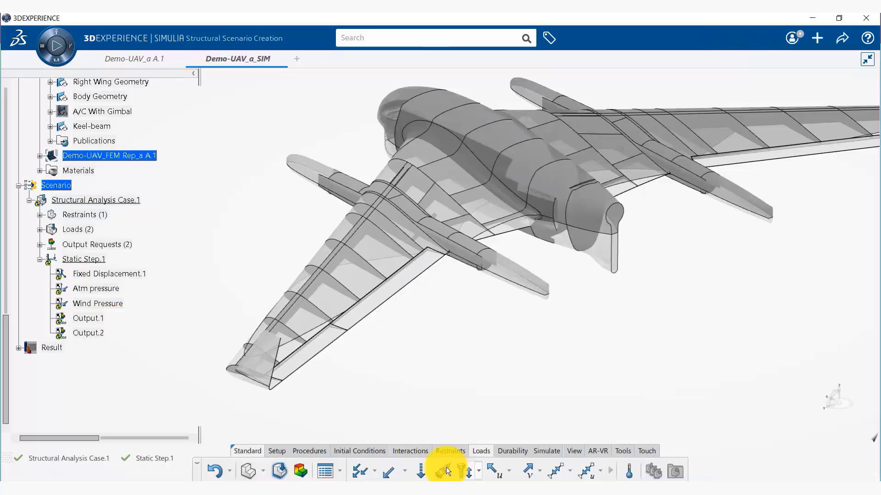
click(412, 452)
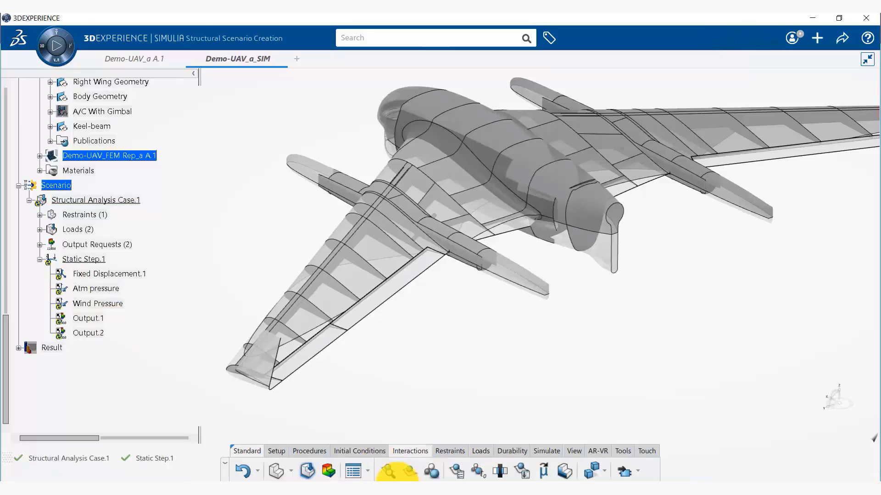
- Start Surface-based Contact.1 with elevons C1 through C4 as master surfaces
click(408, 469)
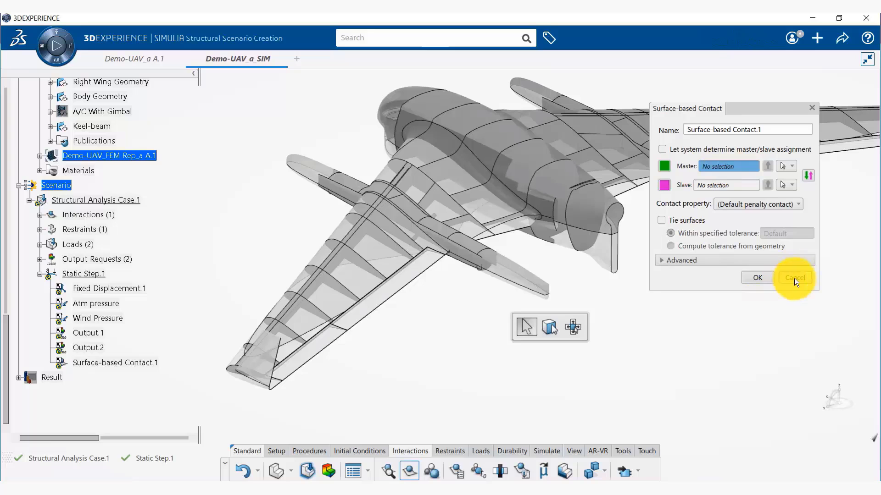
scroll(117, 188, up, 15)
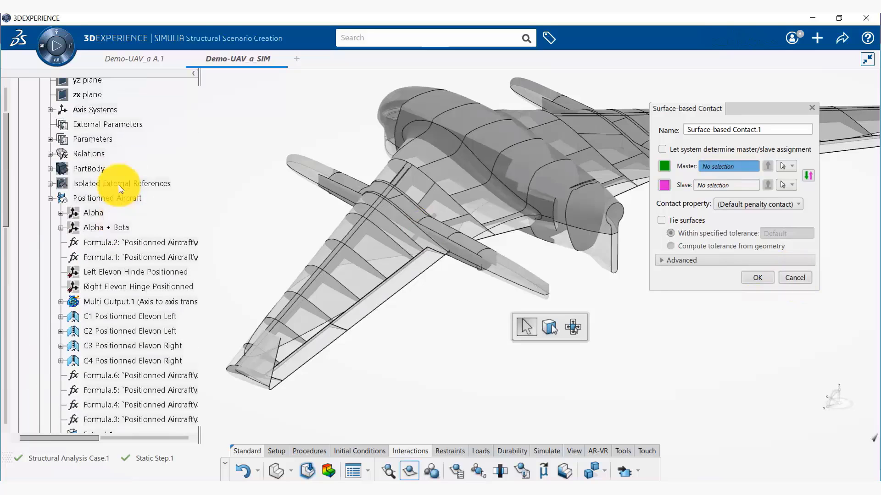
scroll(138, 174, down, 3)
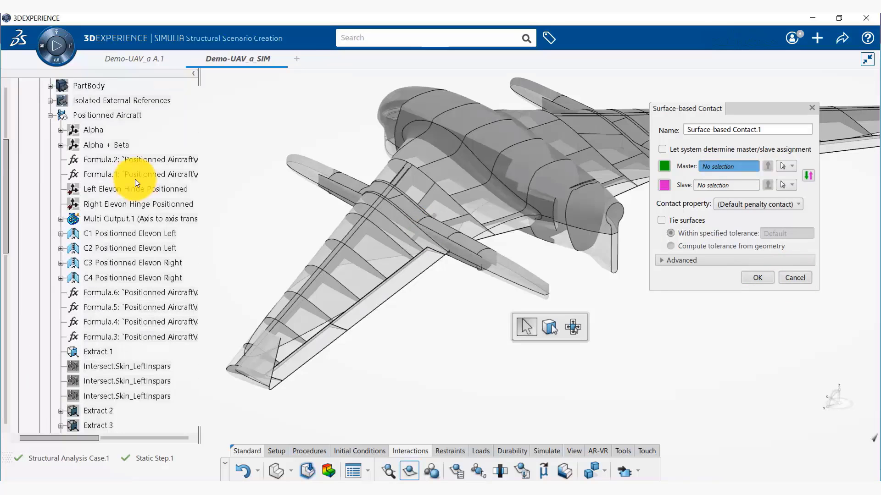
click(138, 233)
shift+click(145, 278)
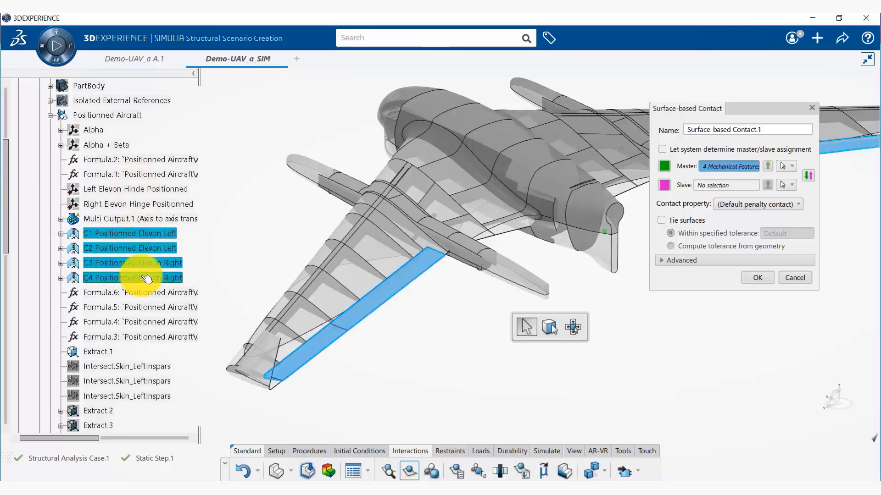
right_click(146, 278)
key(Escape)
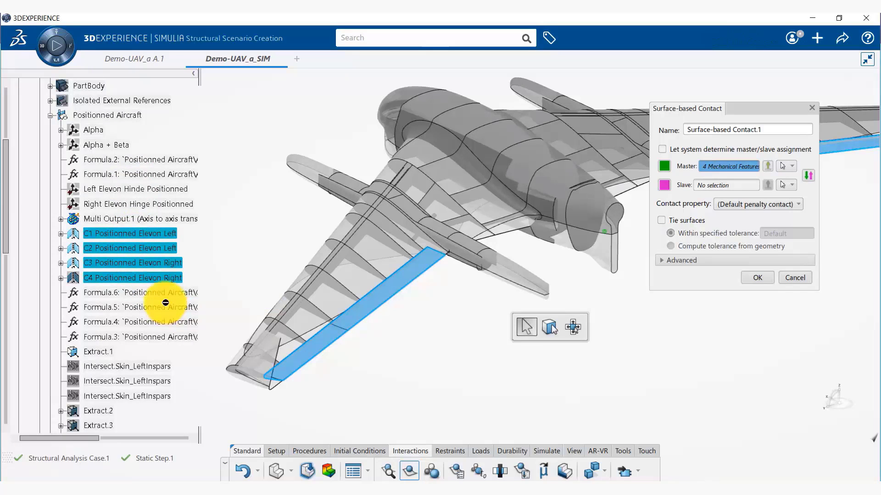
- Hide elevons C3, C1 and C2 from the 3D view
right_click(143, 261)
click(172, 288)
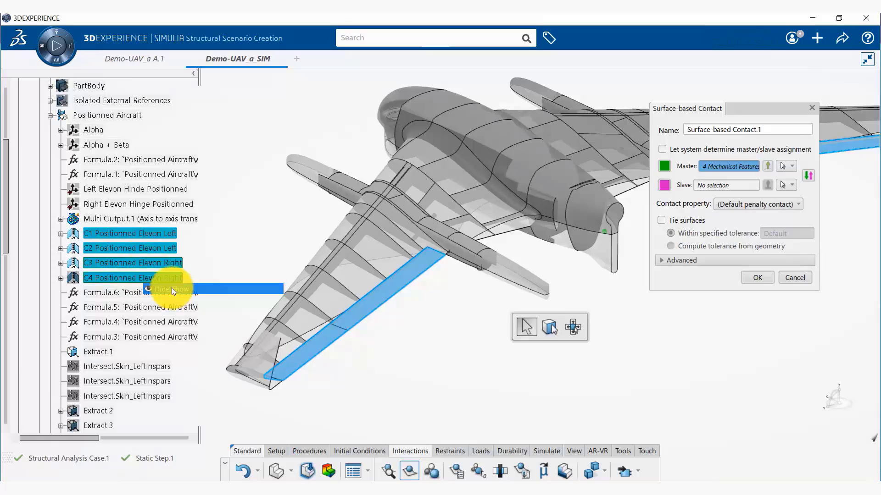
right_click(144, 234)
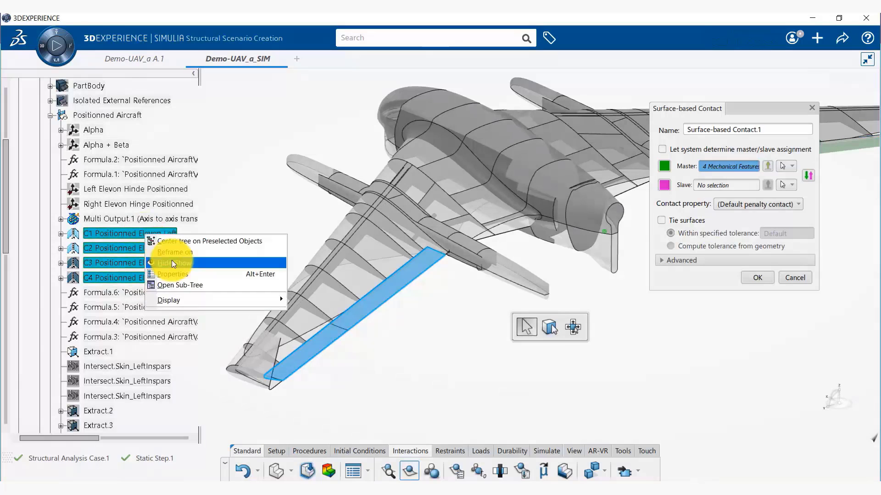
click(172, 262)
right_click(148, 248)
click(173, 274)
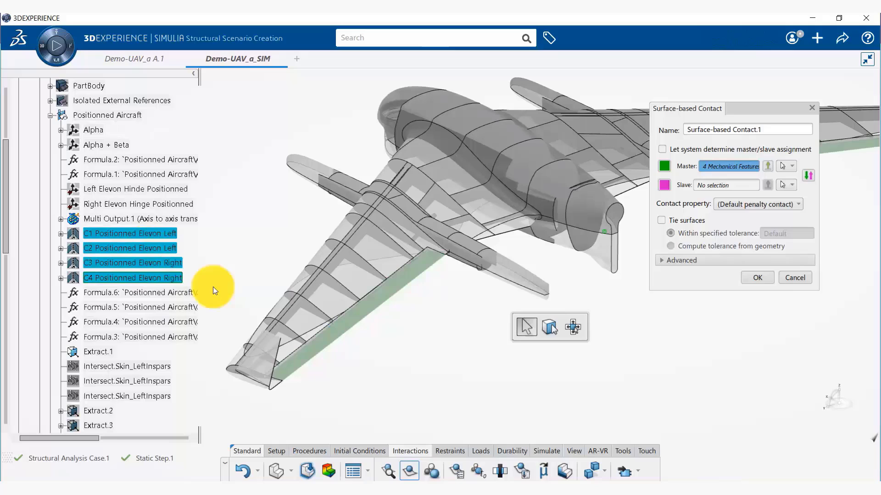
right_click(729, 166)
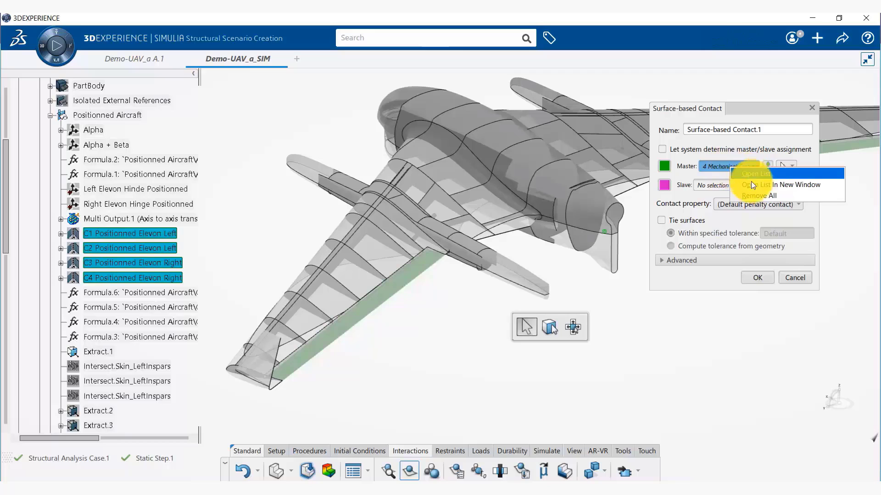
- Replace the master elevons with the left wing trailing-edge face
click(742, 173)
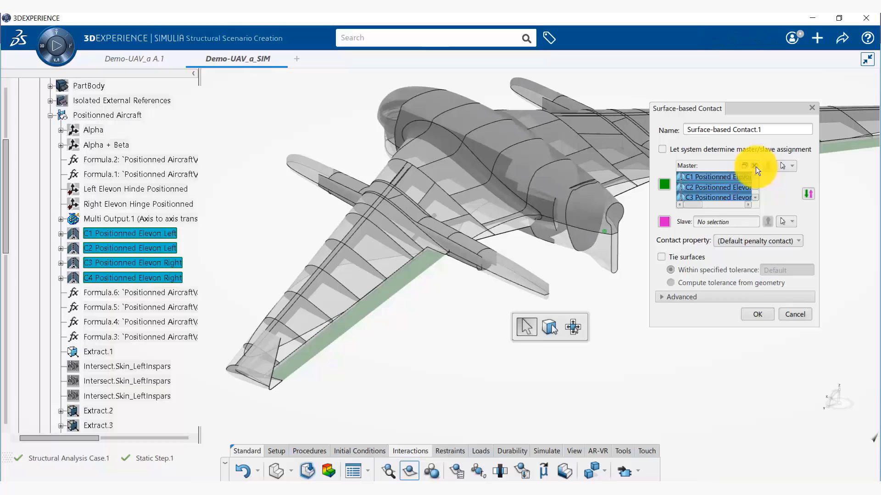
right_click(719, 191)
click(746, 200)
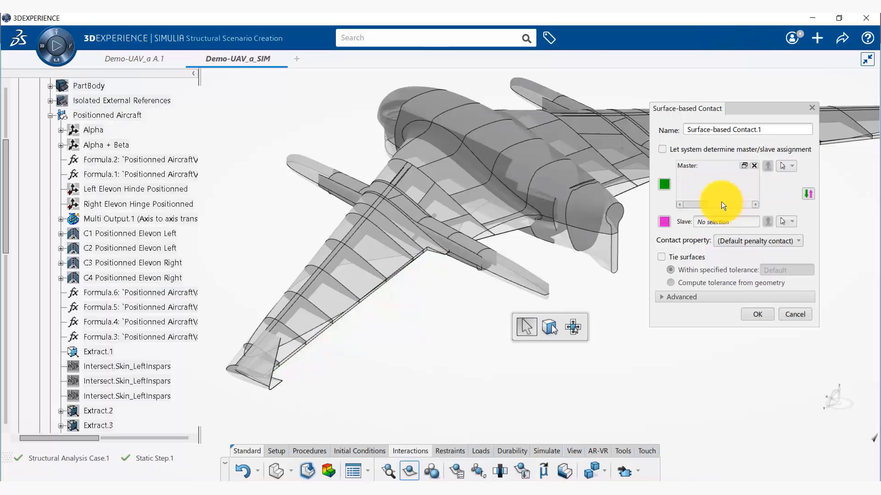
scroll(414, 339, up, 5)
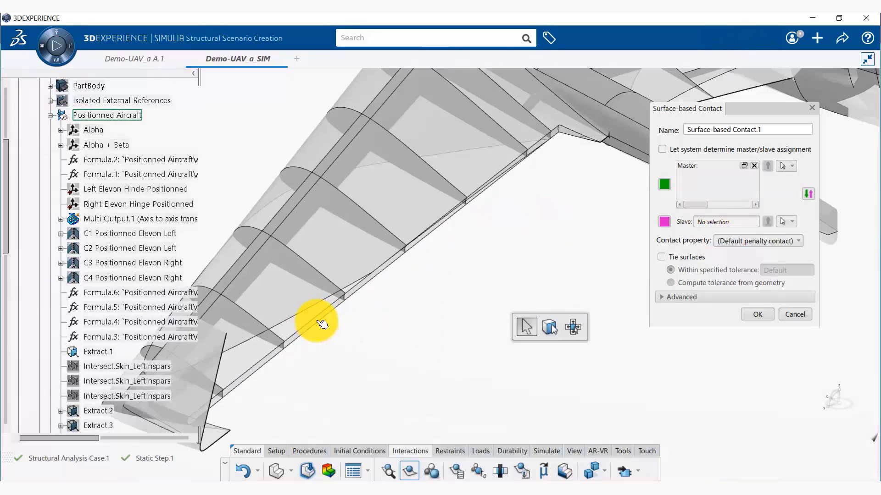
click(320, 324)
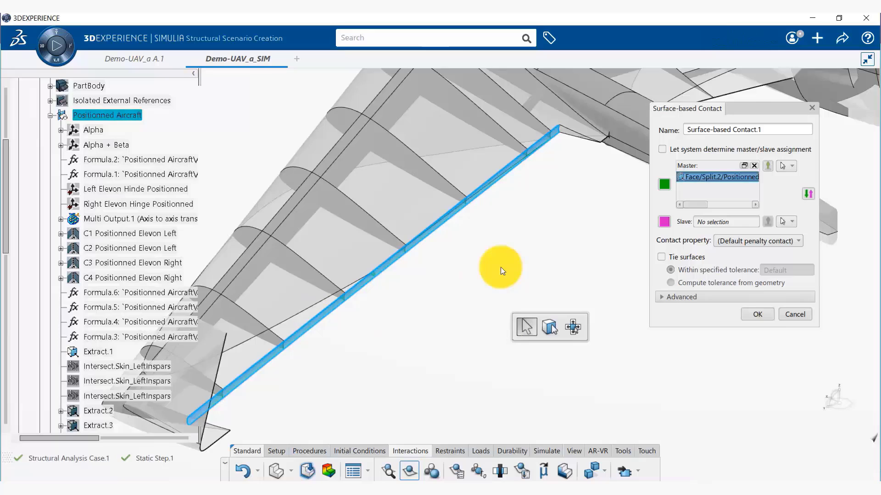
middle_drag(500, 267, 516, 298)
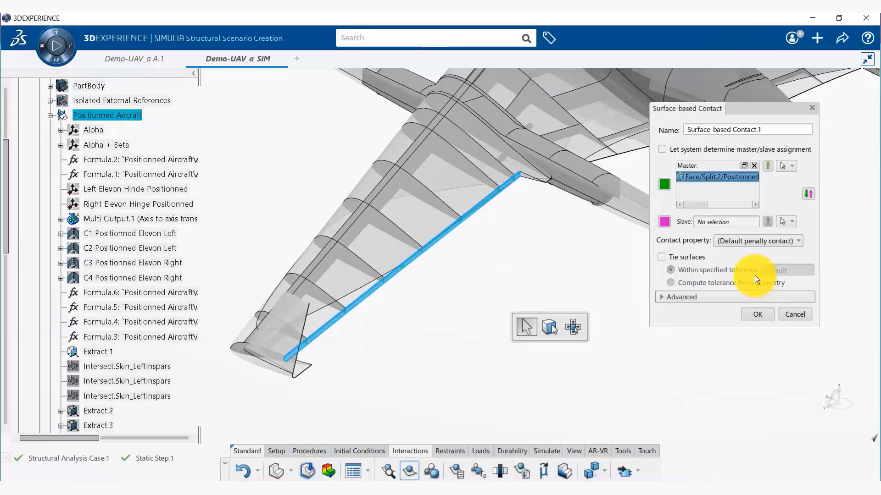
- Set elevons C1 and C2 as slave surfaces, enable Tie surfaces, and confirm the contact
click(728, 222)
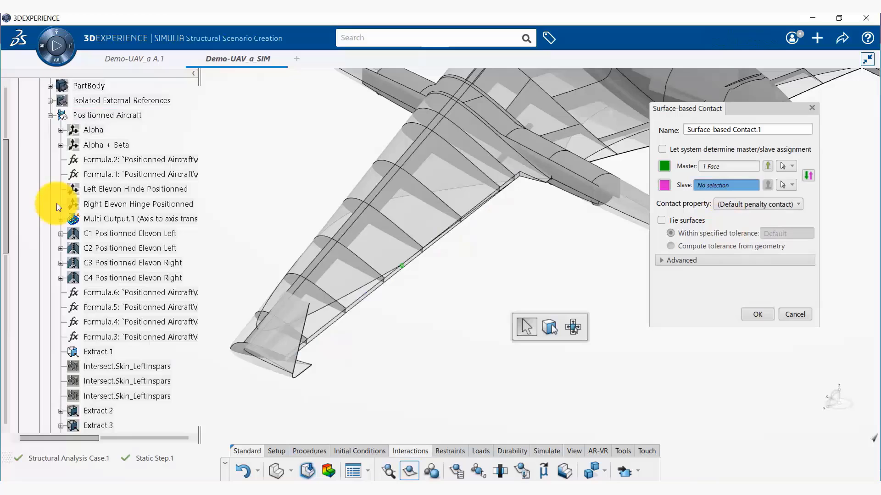
scroll(112, 226, up, 2)
scroll(132, 236, down, 3)
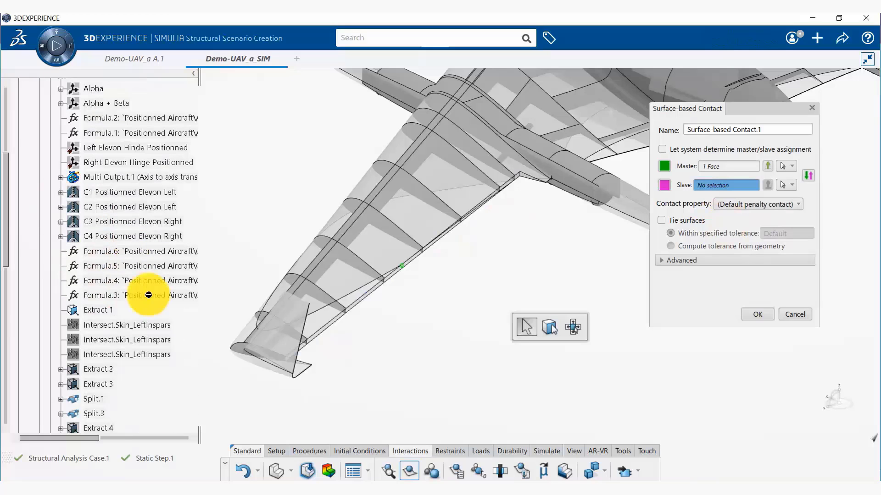
click(138, 192)
click(146, 207)
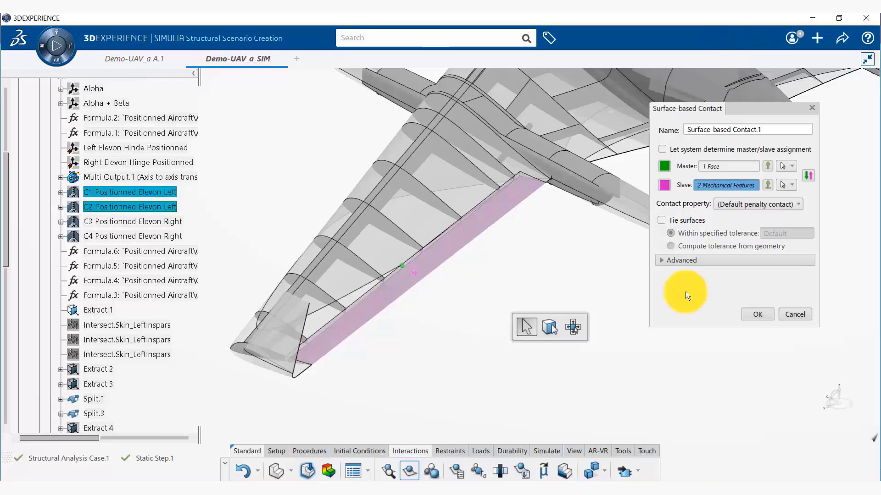
click(663, 220)
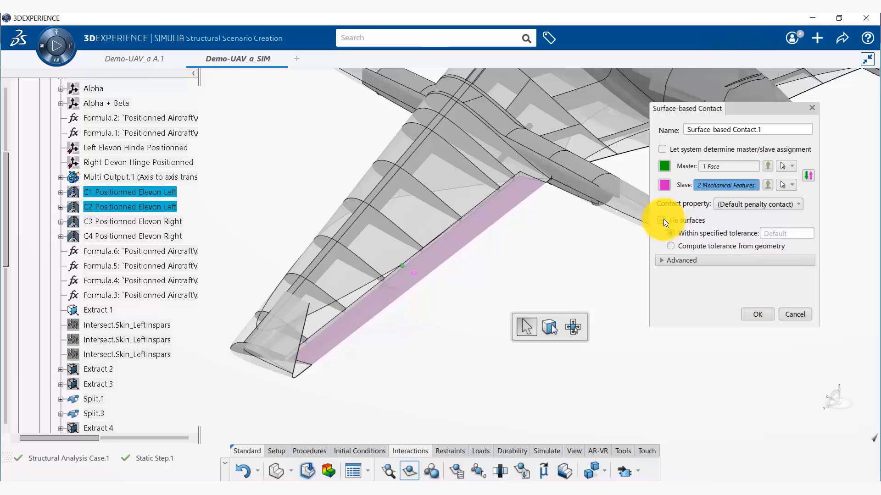
click(758, 315)
- Hide the C1–C4 Positionned Elevon parts so only the wing and fuselage show
click(101, 192)
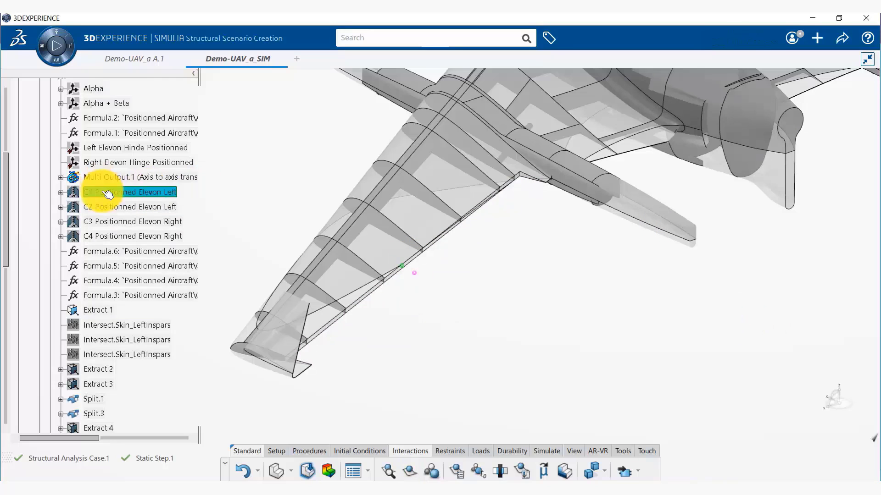
shift+click(104, 236)
right_click(109, 236)
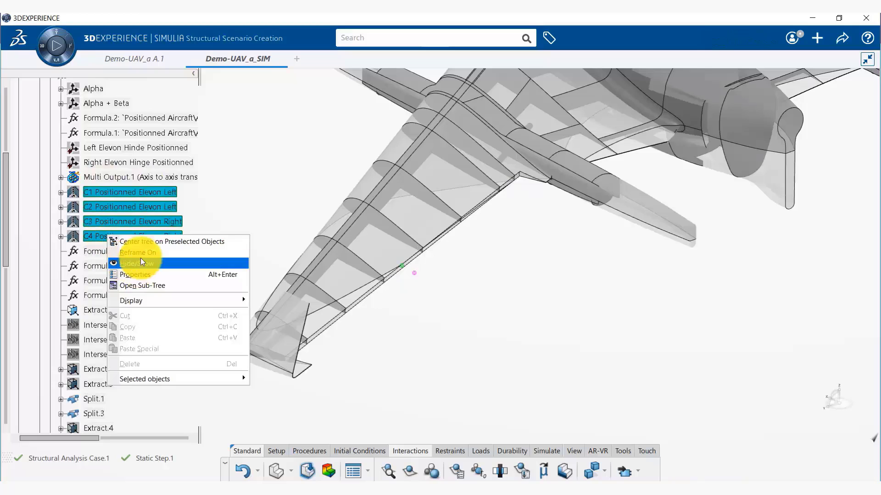
click(141, 263)
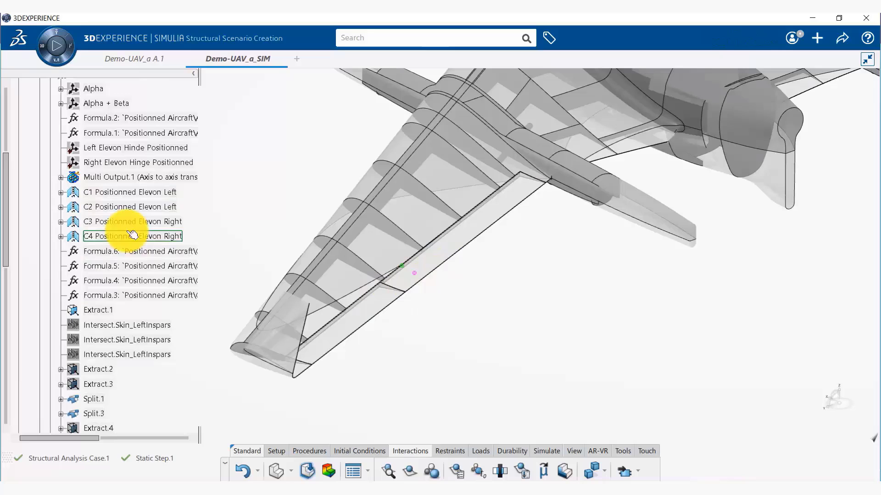
scroll(132, 235, down, 3)
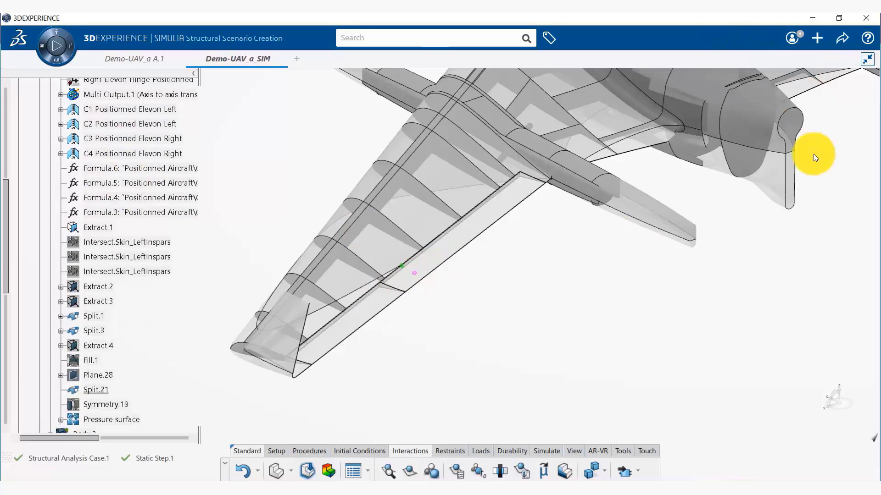
middle_drag(536, 264, 619, 316)
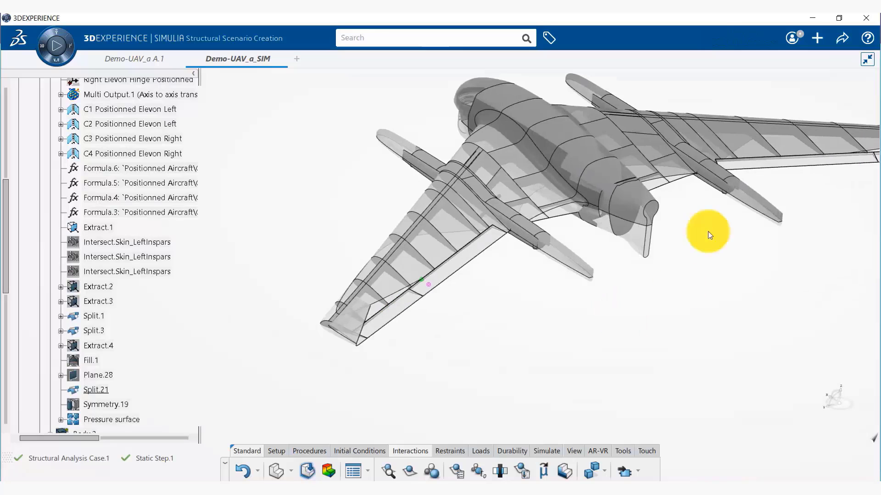
middle_drag(708, 230, 707, 218)
middle_drag(473, 301, 743, 318)
middle_drag(736, 270, 565, 300)
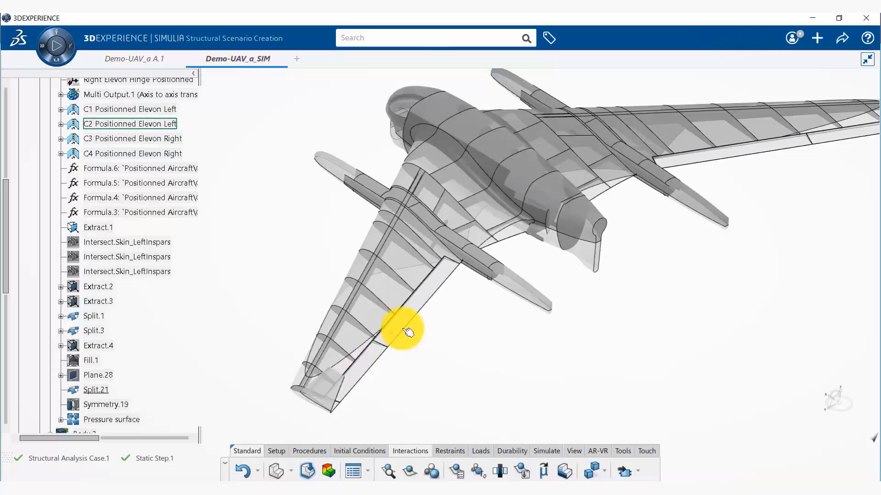
mouse_move(588, 346)
middle_down()
mouse_move(576, 352)
mouse_move(584, 352)
middle_up()
middle_drag(629, 316, 617, 311)
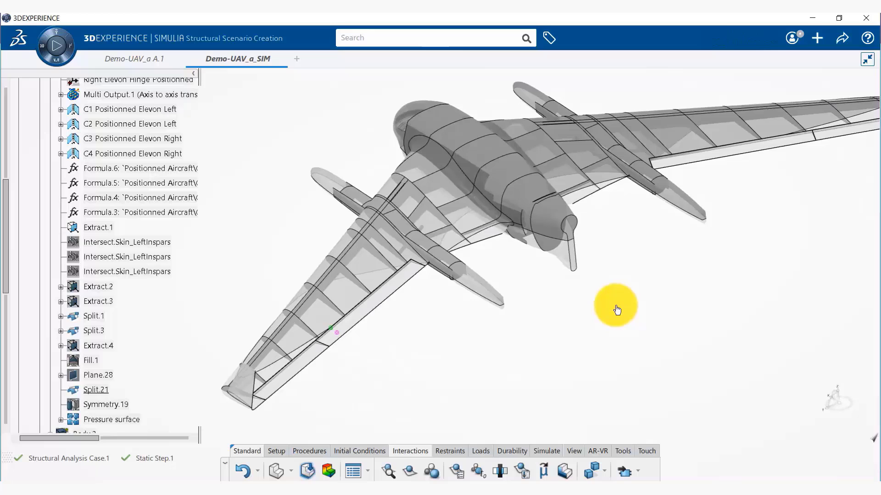
scroll(142, 219, down, 5)
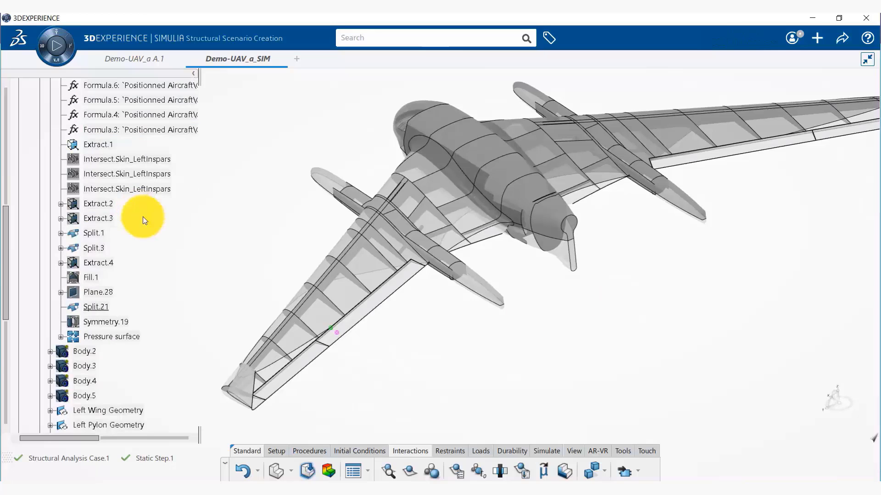
scroll(143, 220, down, 3)
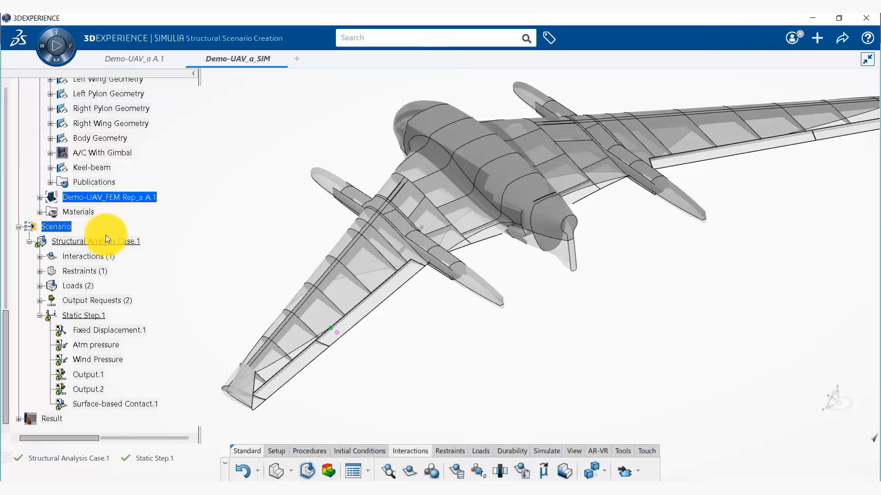
- Show the Demo-UAV_FEM Rep_a A.1 representation and expand Nodes and Elements to list its meshes
click(39, 197)
right_click(91, 197)
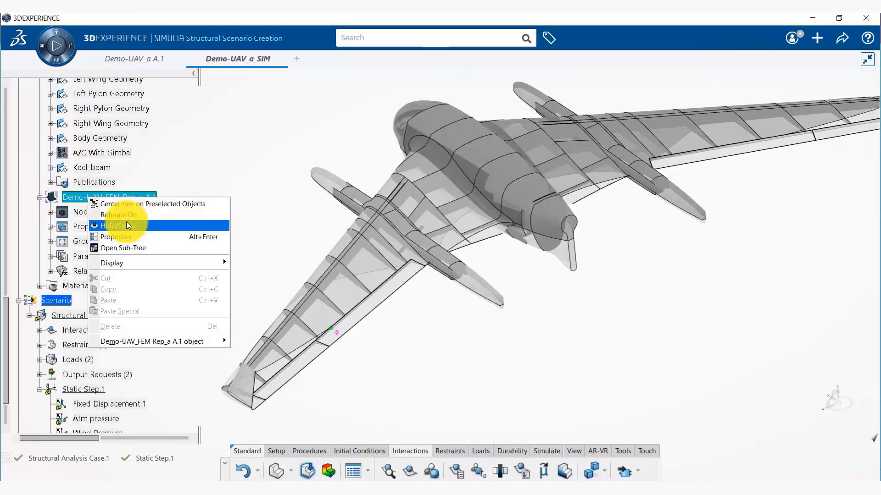
click(125, 222)
click(50, 212)
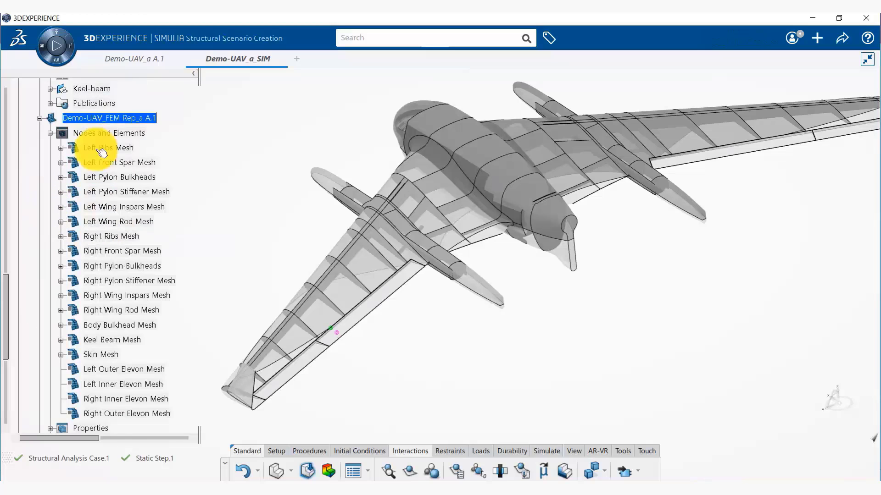
right_click(112, 133)
click(142, 164)
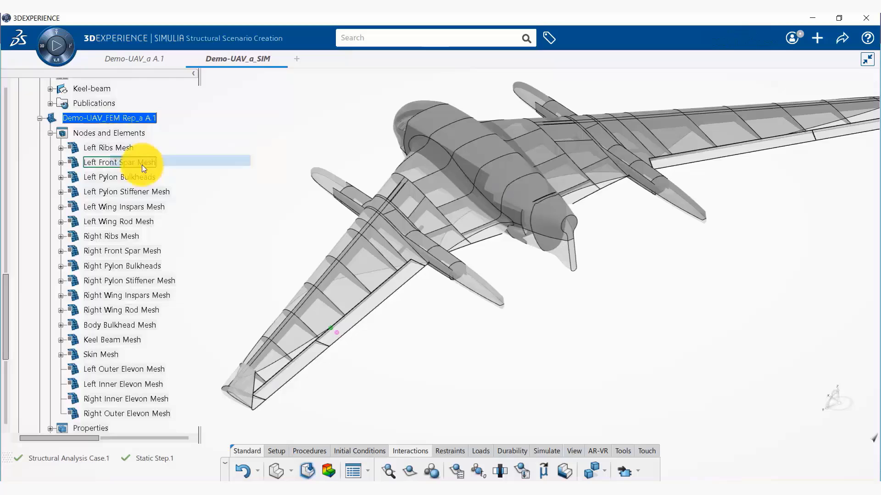
scroll(136, 220, down, 4)
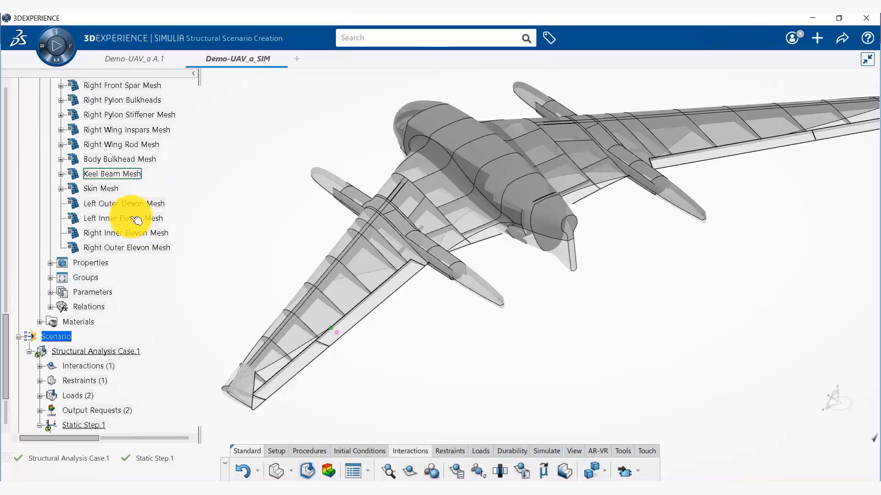
scroll(136, 220, up, 5)
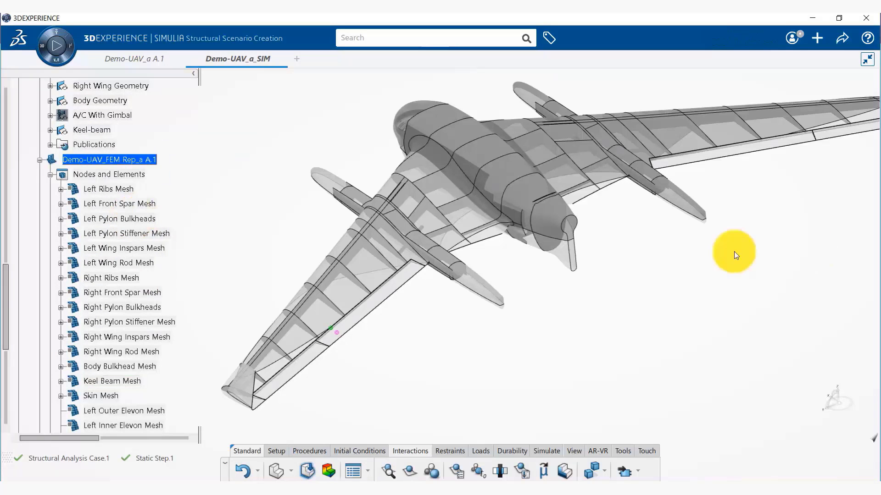
- Adjust the viewer's Visibility Control settings so the meshes are displayed
right_click(727, 232)
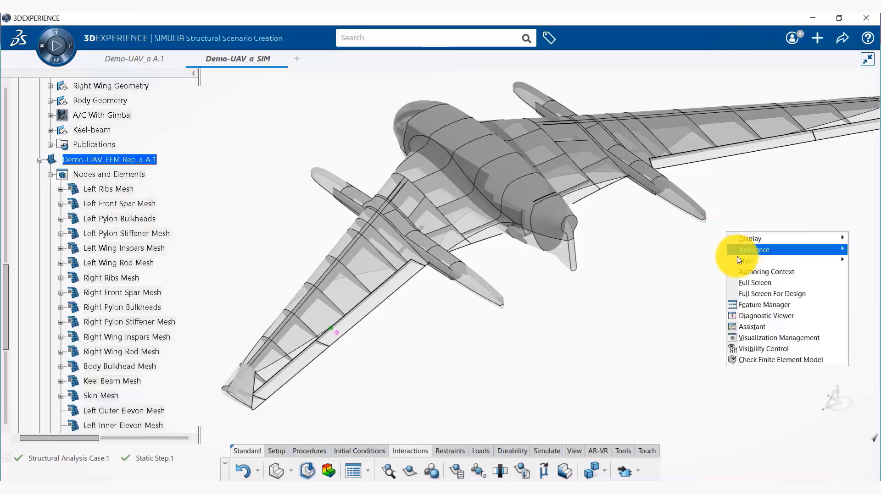
click(798, 349)
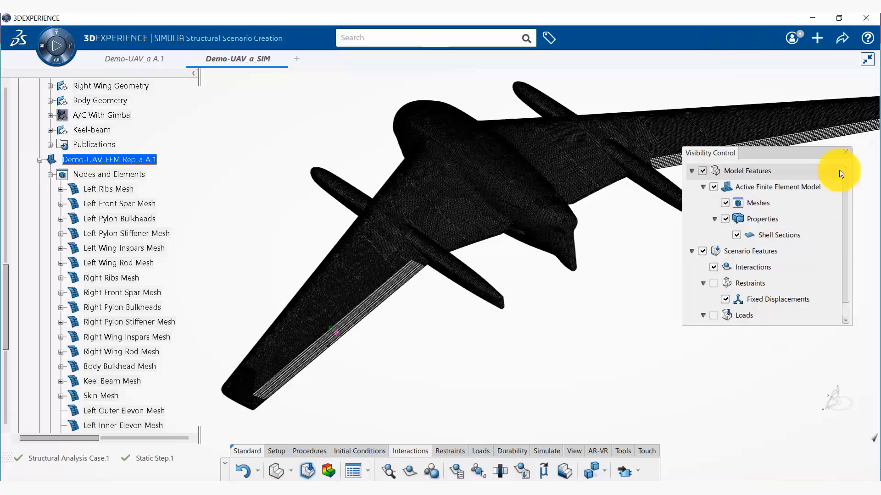
click(847, 151)
middle_drag(554, 346, 588, 296)
scroll(109, 205, down, 3)
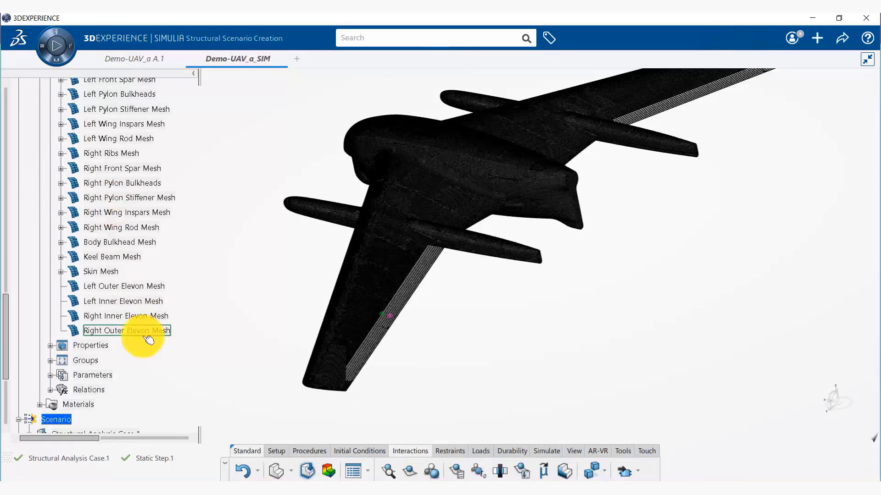
- Delete the Left and Right, Inner and Outer Elevon Mesh nodes
click(119, 288)
shift+click(128, 330)
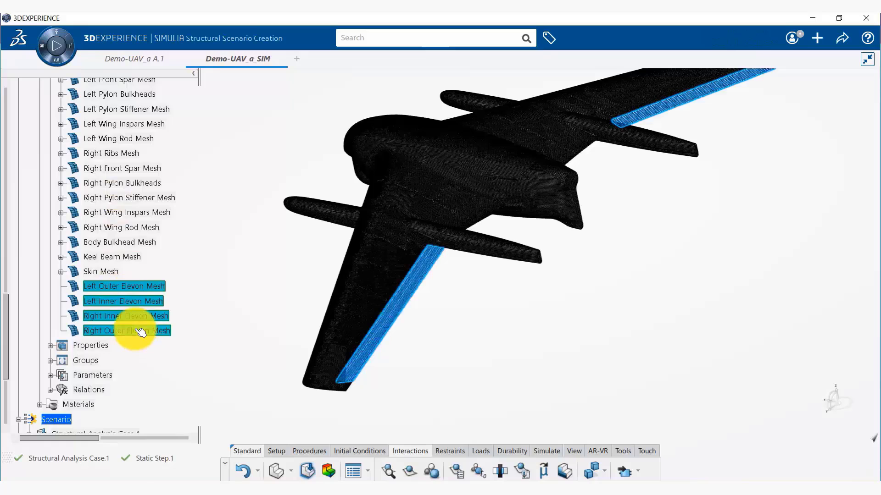
right_click(136, 332)
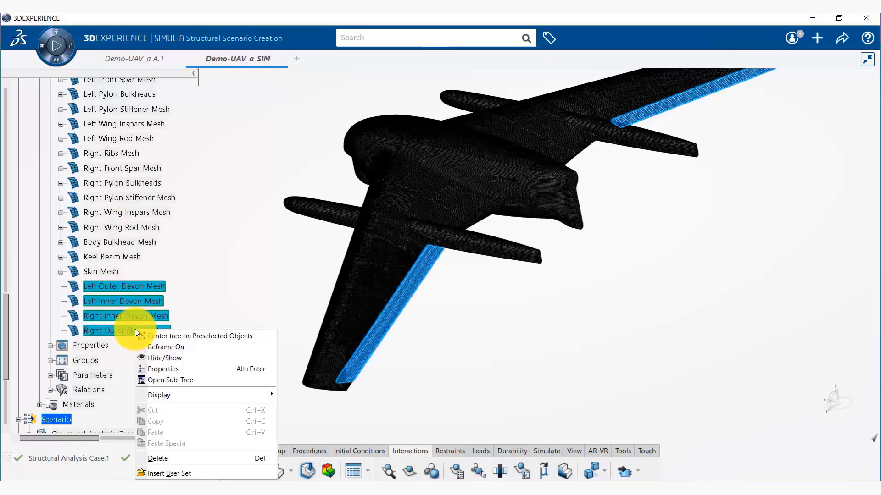
click(190, 457)
scroll(65, 268, down, 3)
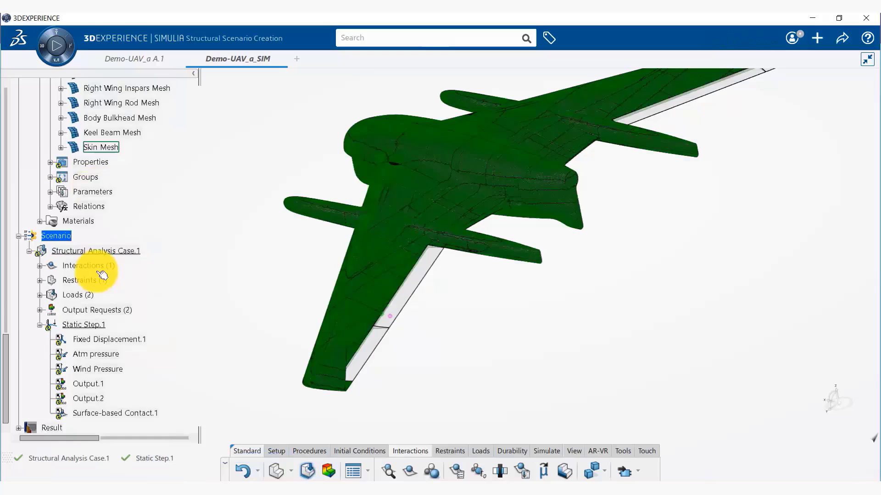
scroll(73, 257, up, 1)
- Remove the Deleted support references from the Skin shell section, leaving only Skin Mesh
click(50, 204)
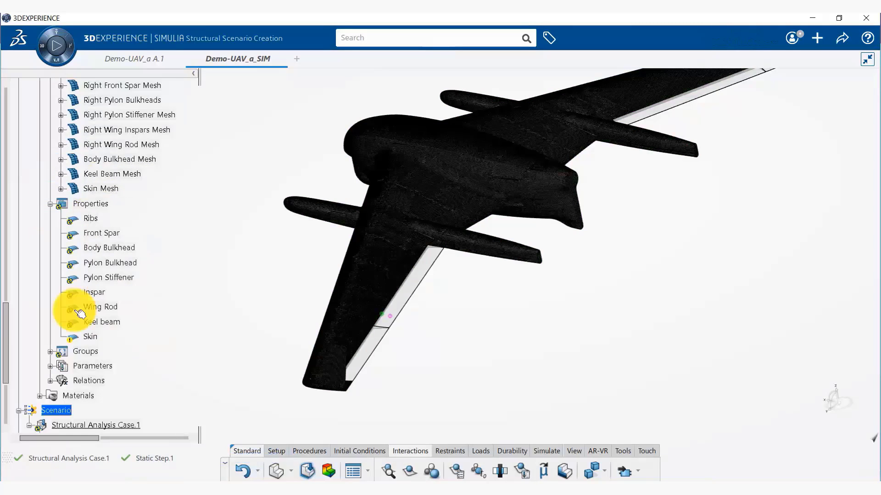
click(92, 338)
double_click(93, 339)
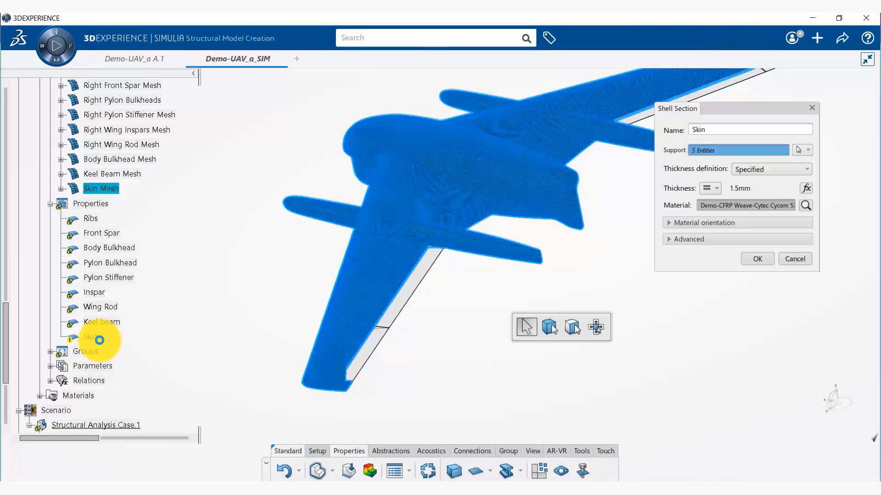
right_click(716, 150)
click(731, 158)
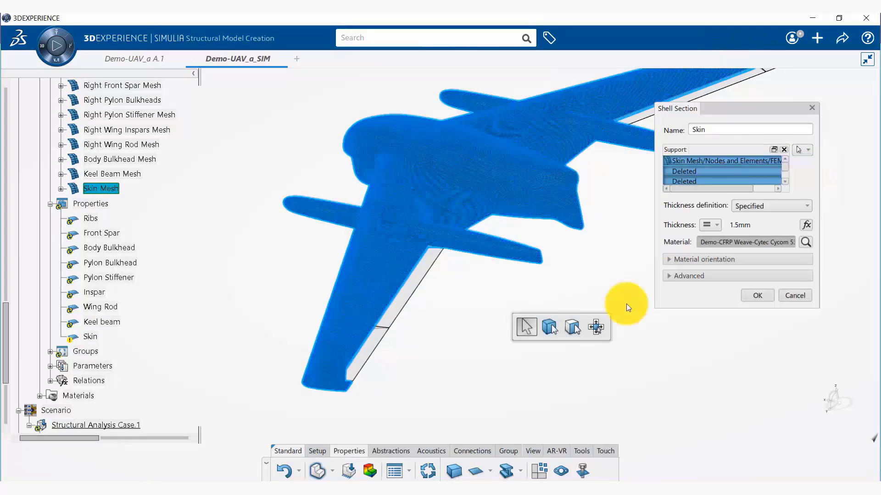
scroll(706, 181, down, 2)
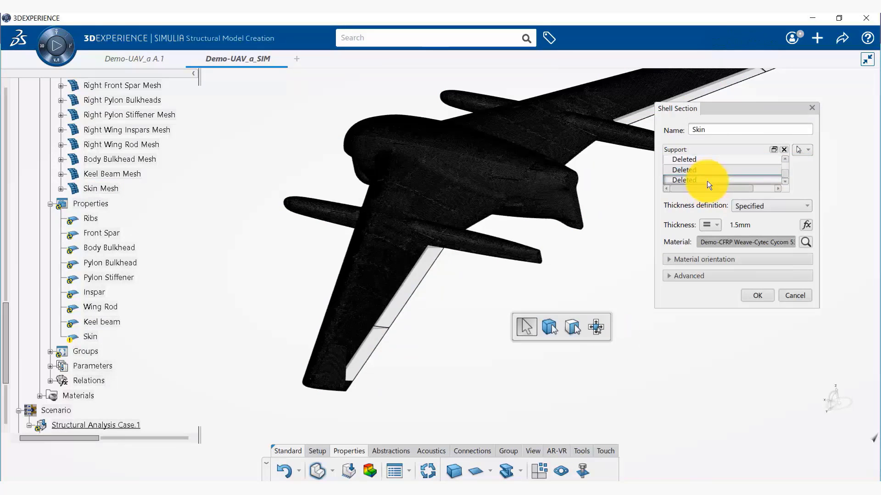
right_click(699, 180)
click(715, 184)
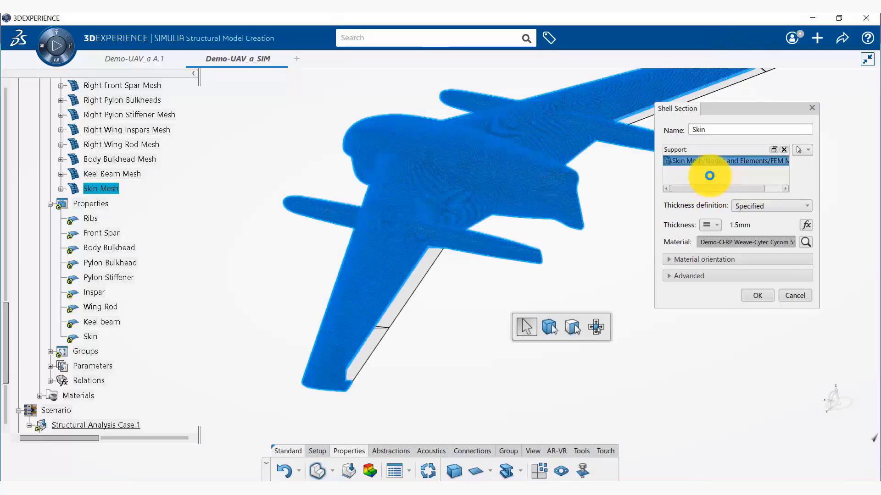
click(758, 293)
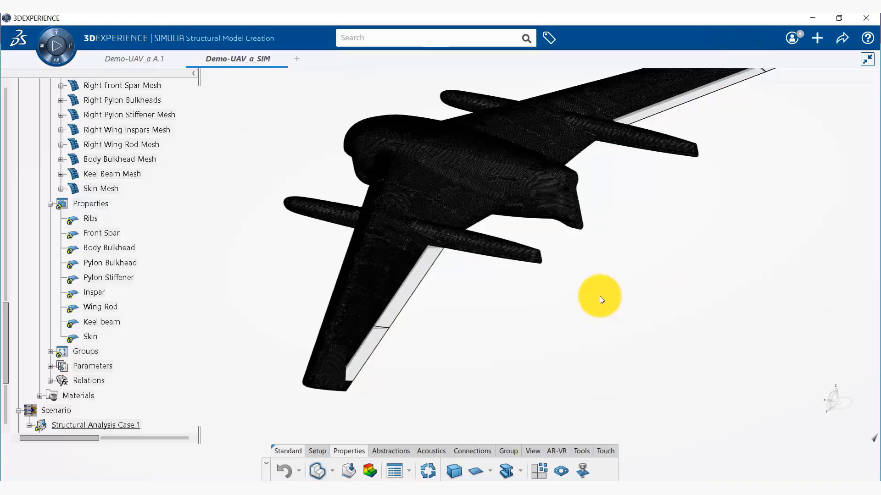
- Reorient the view to inspect the UAV mesh without the elevons
middle_drag(615, 309, 576, 316)
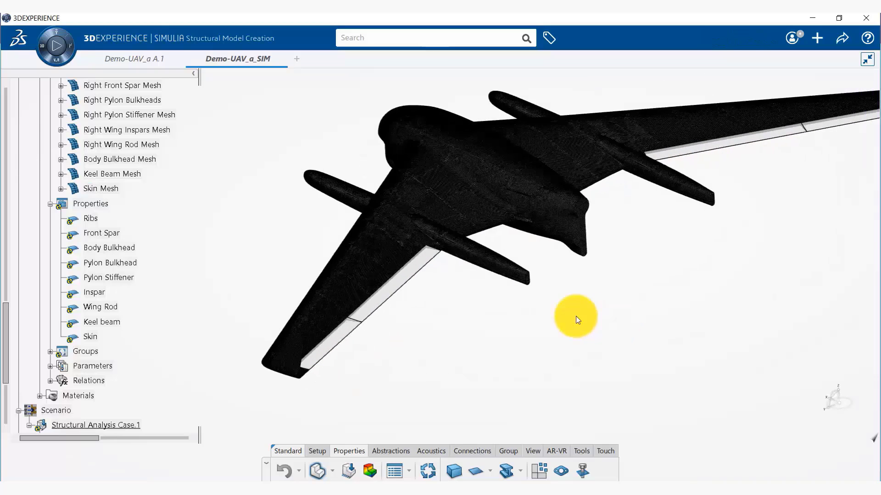
middle_drag(507, 311, 523, 325)
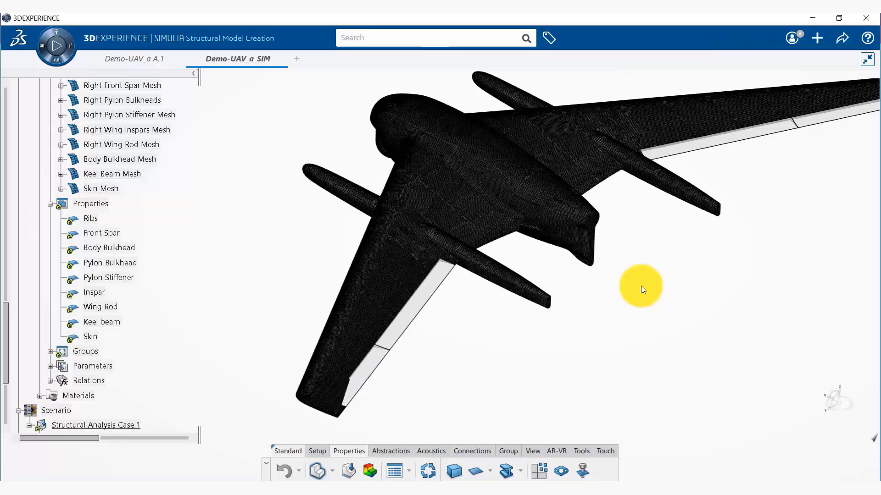
middle_drag(615, 281, 615, 285)
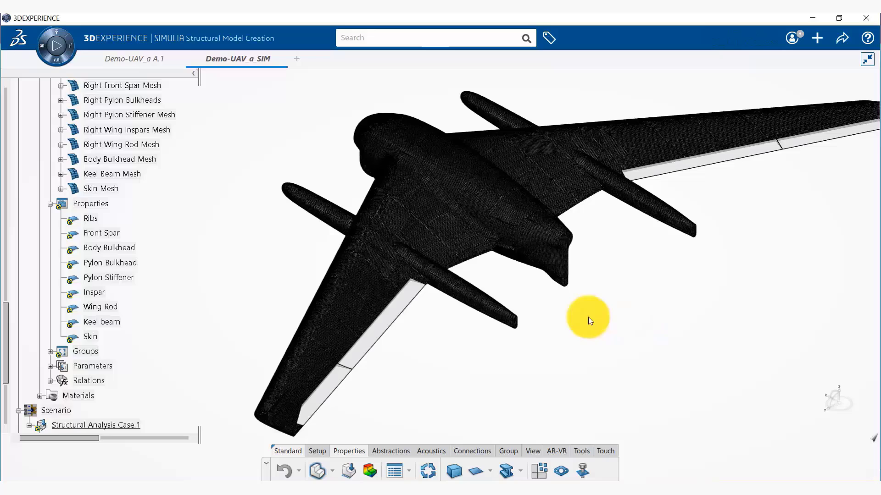
click(157, 477)
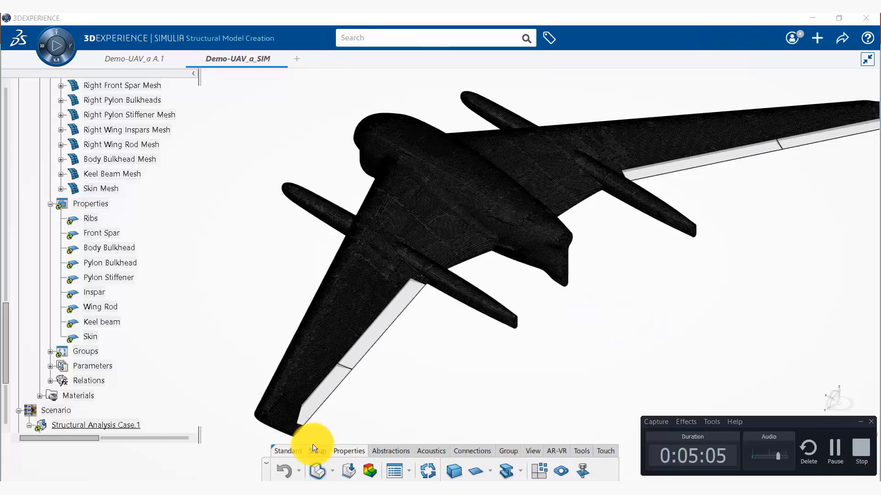
click(861, 449)
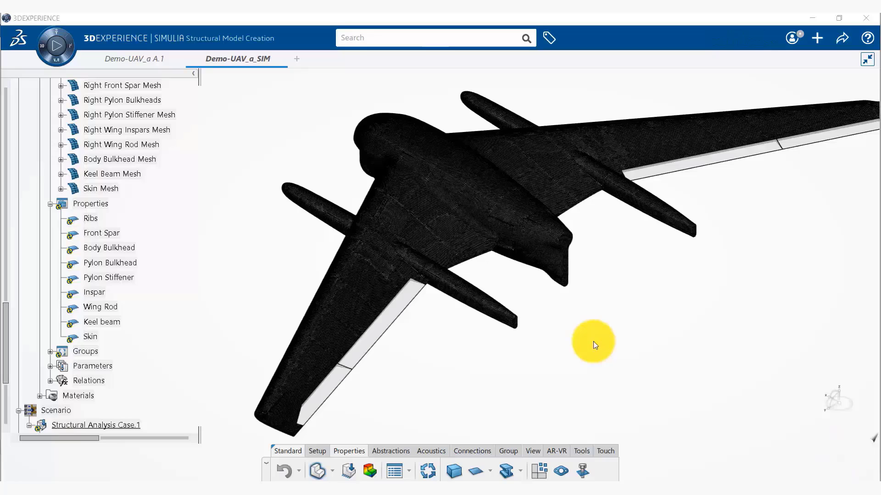
scroll(108, 227, down, 5)
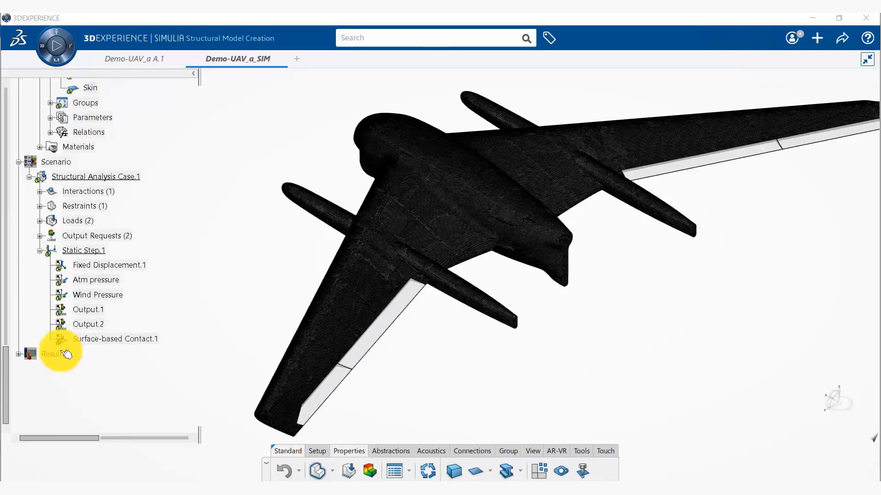
- Open the Output.1 request and keep its output group as Field
click(41, 236)
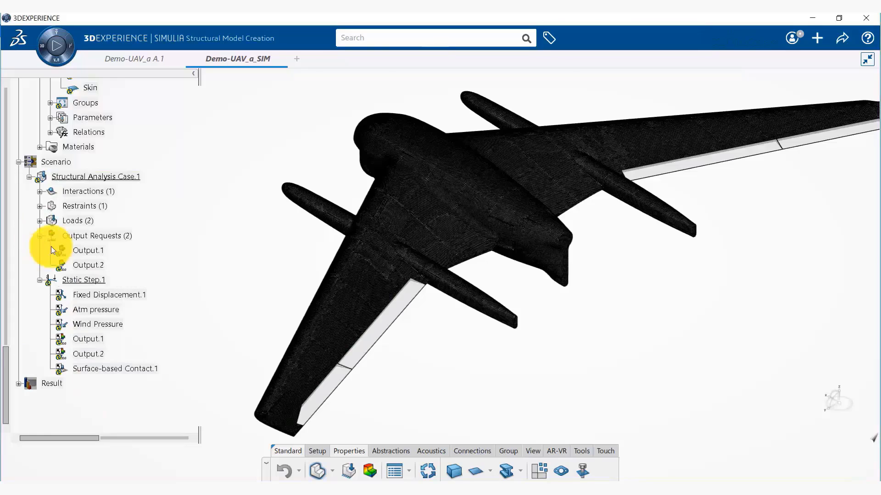
double_click(94, 251)
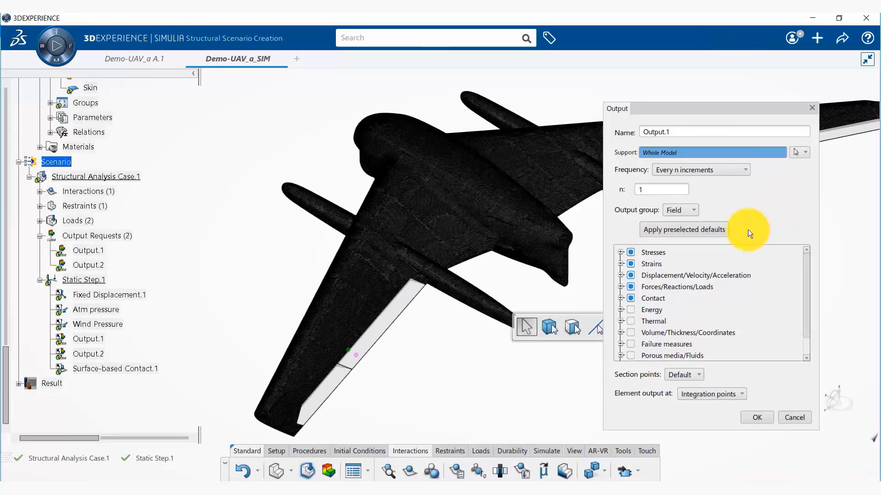
click(689, 212)
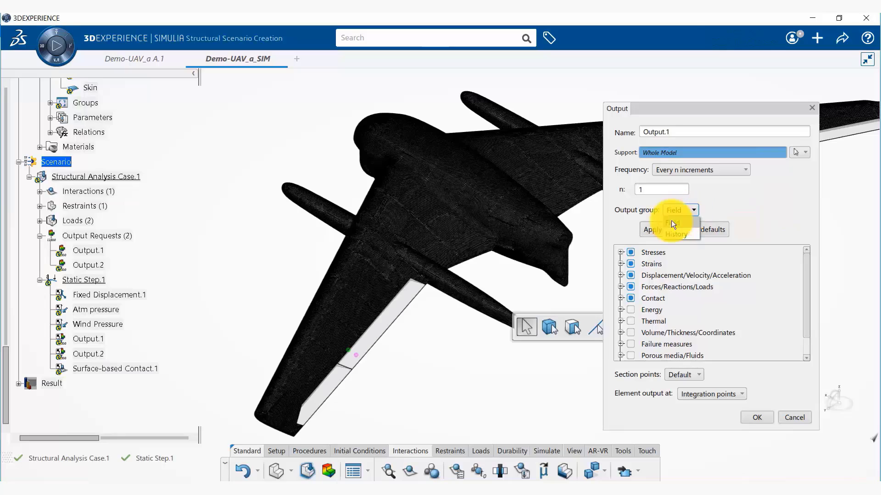
click(677, 222)
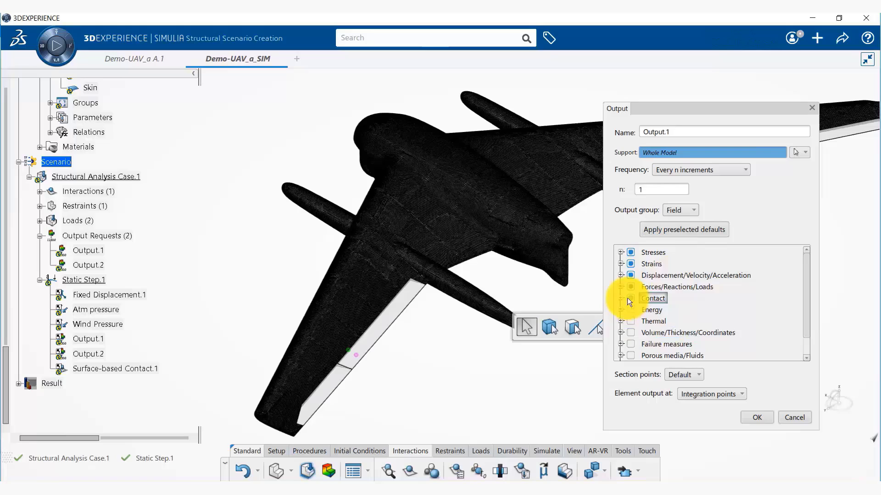
- Drop PE plastic strains, request UT translations and drop U translations/rotations
click(621, 253)
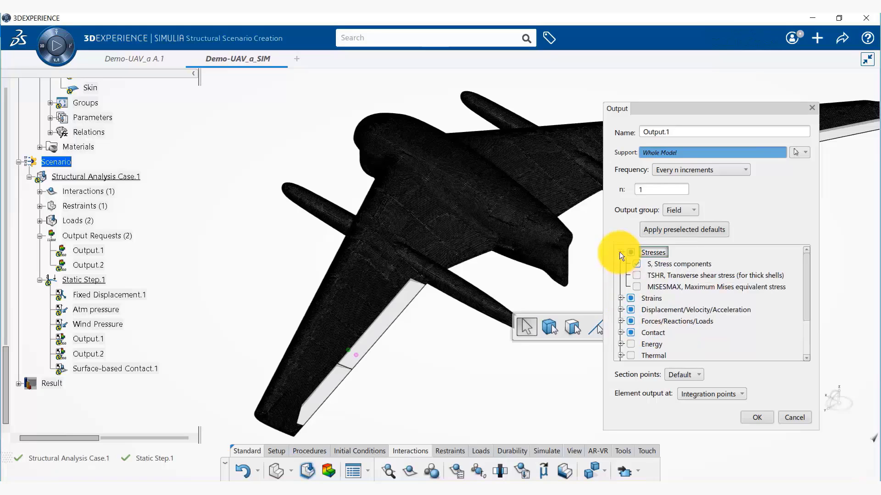
click(619, 252)
click(621, 264)
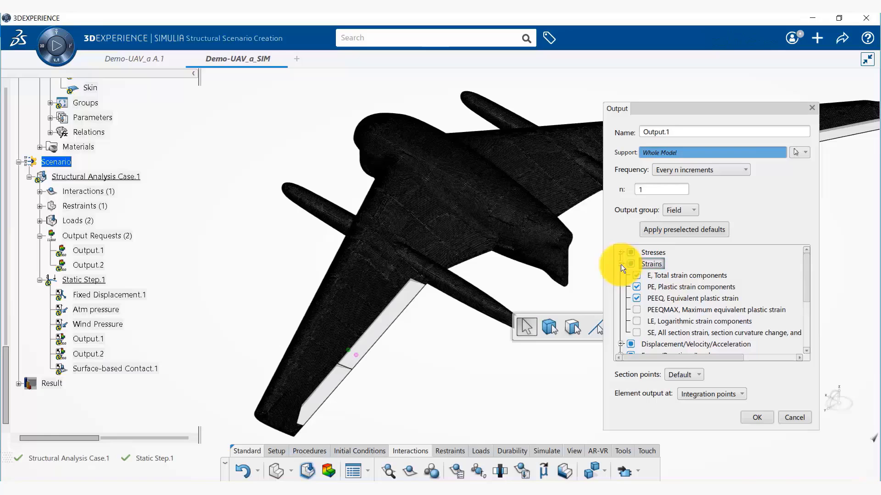
click(635, 287)
click(620, 264)
click(619, 275)
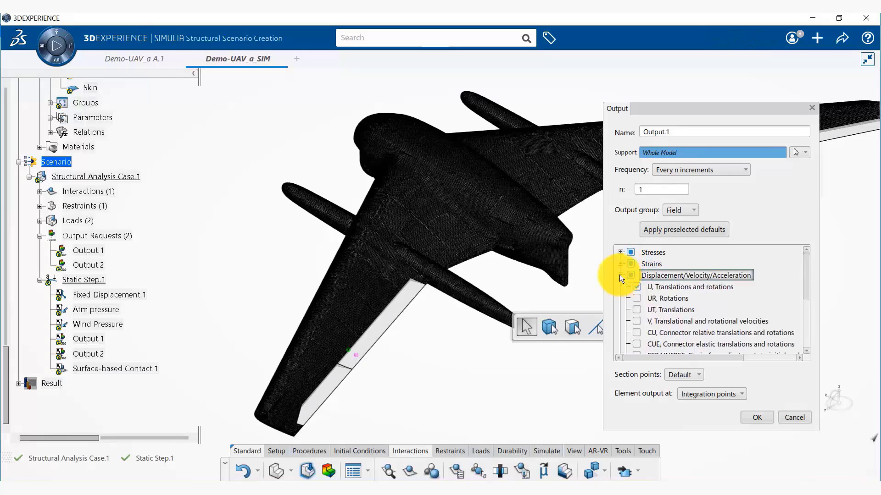
scroll(682, 304, down, 2)
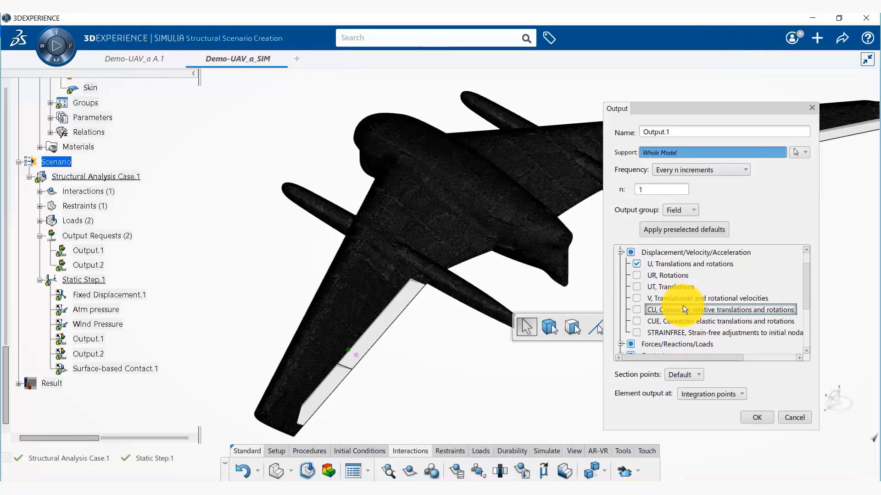
scroll(682, 304, up, 1)
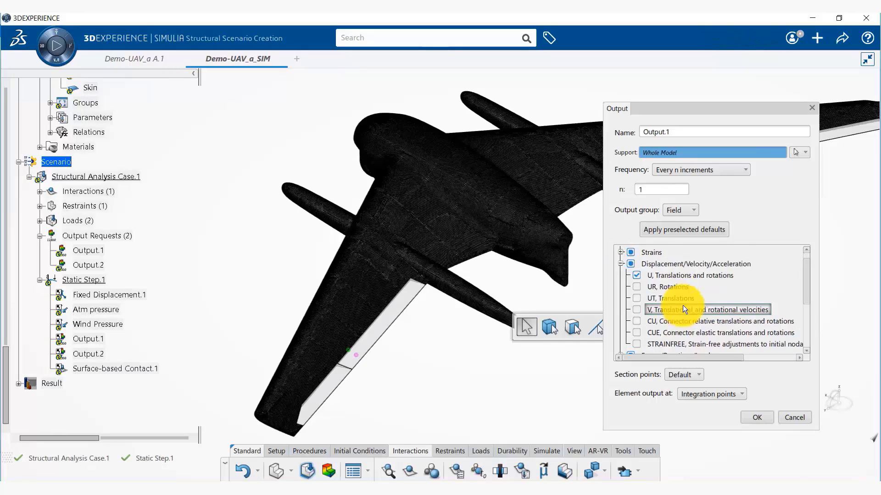
click(636, 298)
click(636, 275)
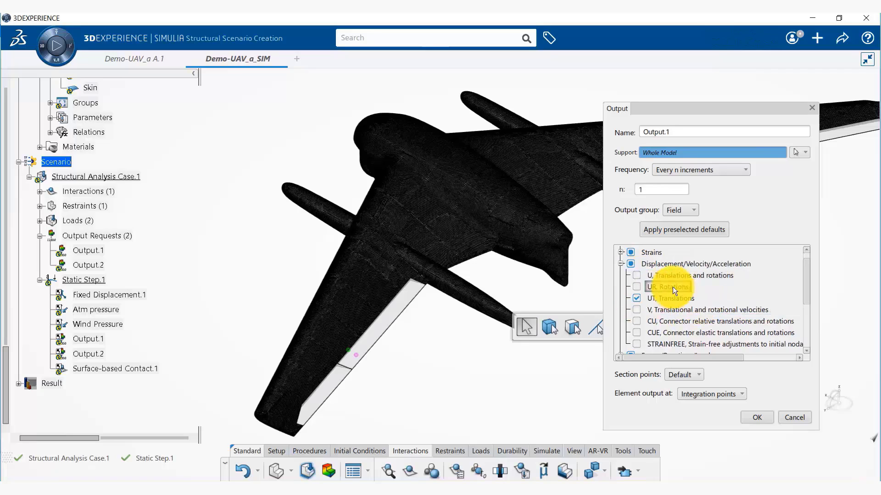
click(621, 263)
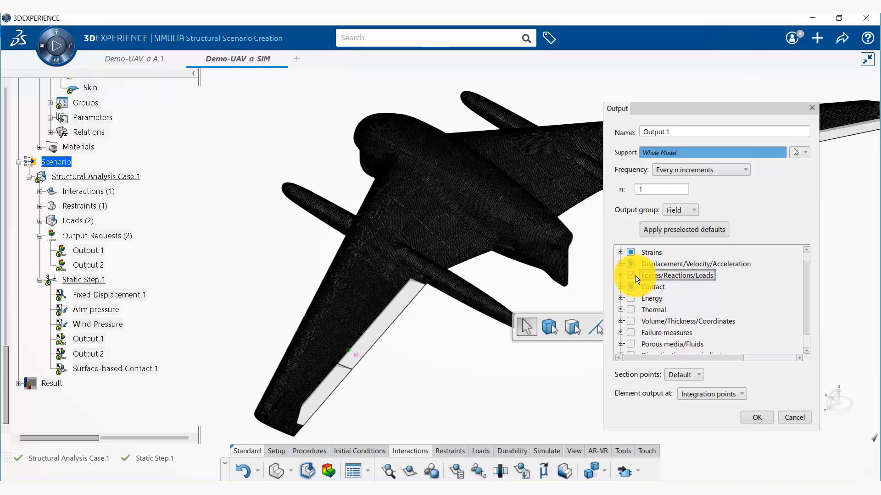
- Stop requesting Forces/Reactions/Loads and Contact output
click(632, 276)
click(631, 286)
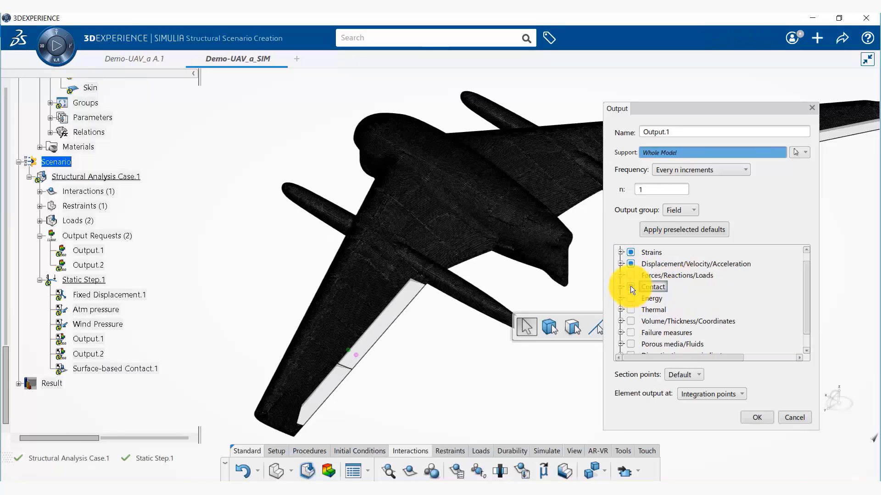
scroll(717, 292, down, 2)
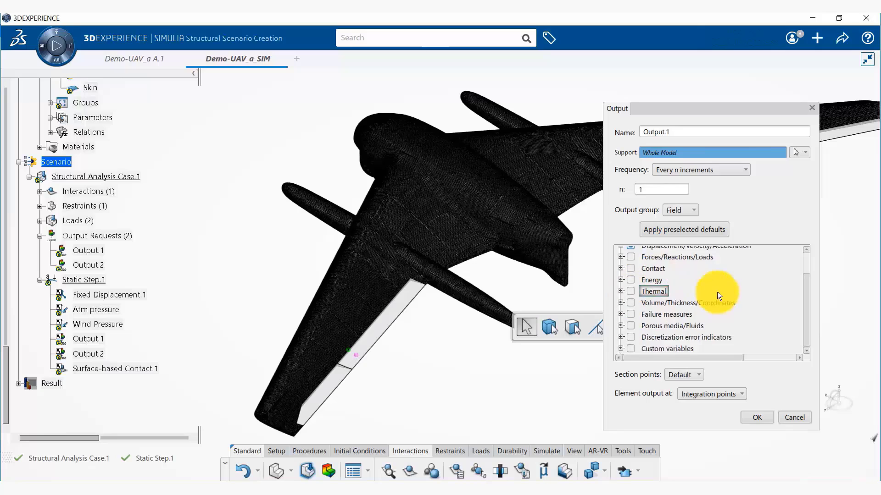
scroll(720, 310, up, 3)
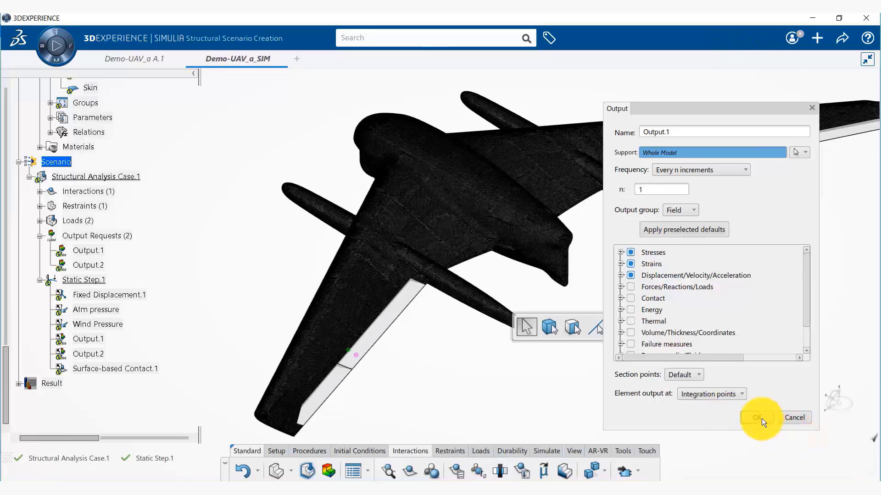
click(659, 312)
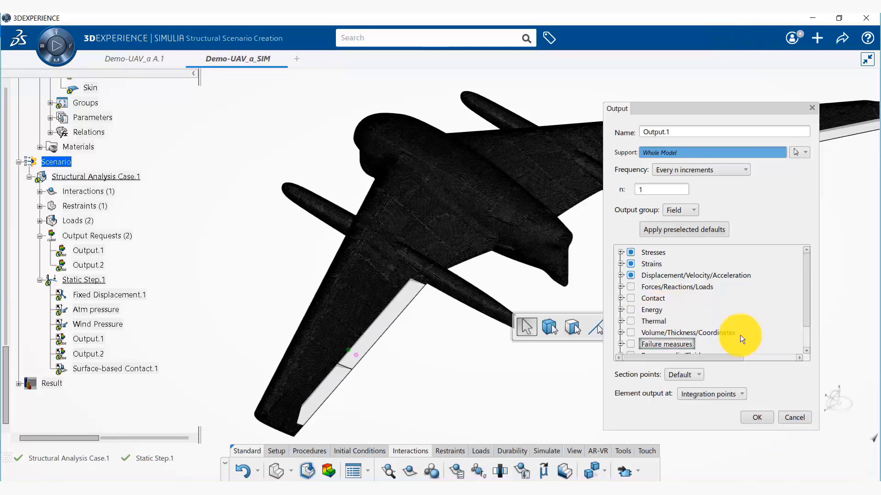
- Confirm Output.1, then make Output.2 a History request for ALLEN energy and VOL region volume
click(758, 415)
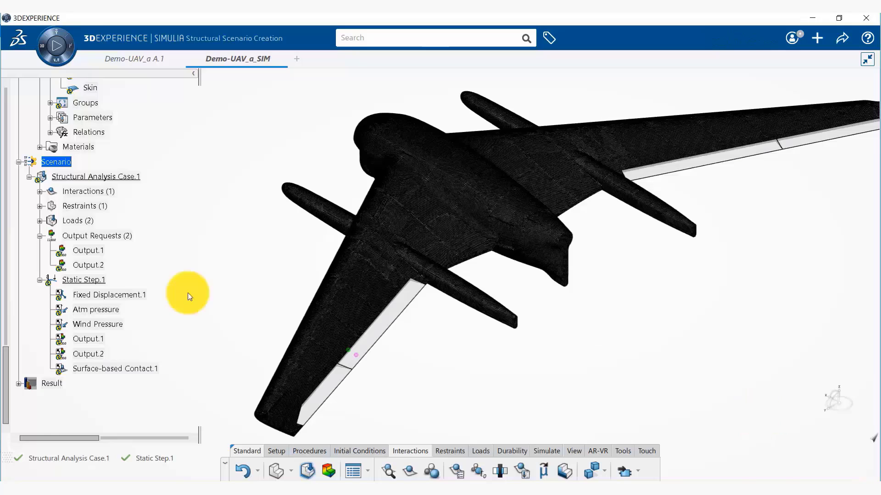
double_click(89, 265)
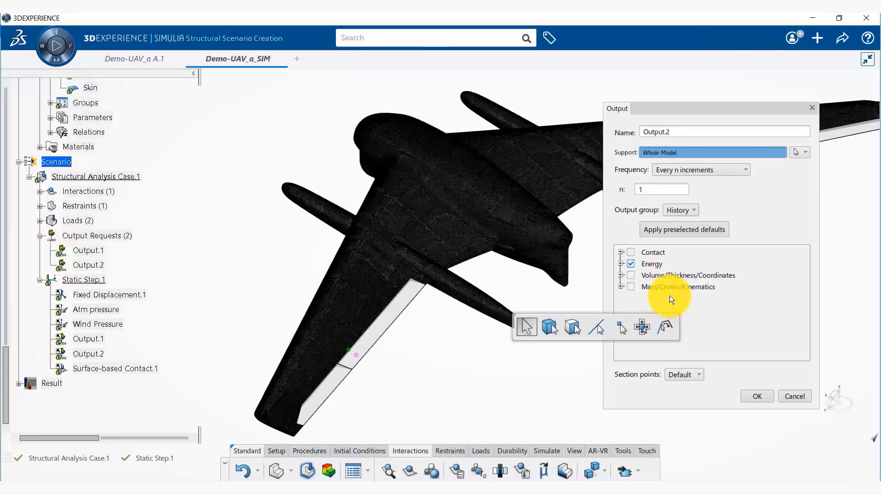
click(686, 211)
click(744, 202)
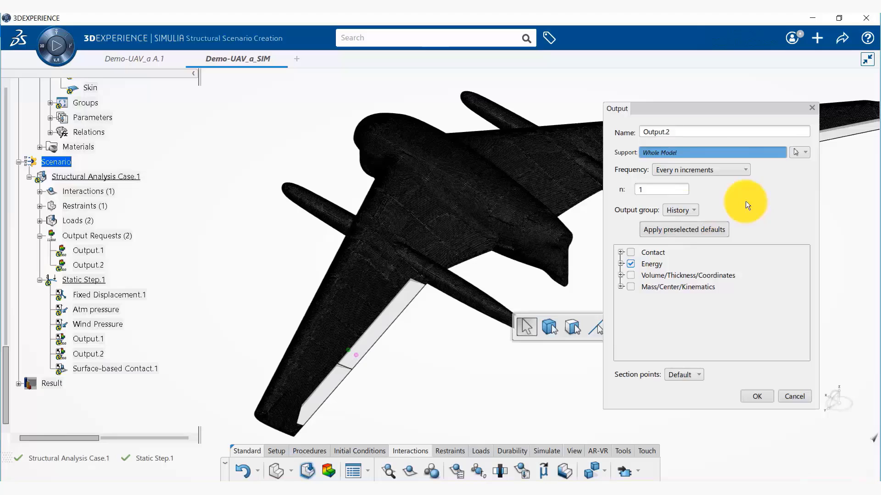
click(620, 264)
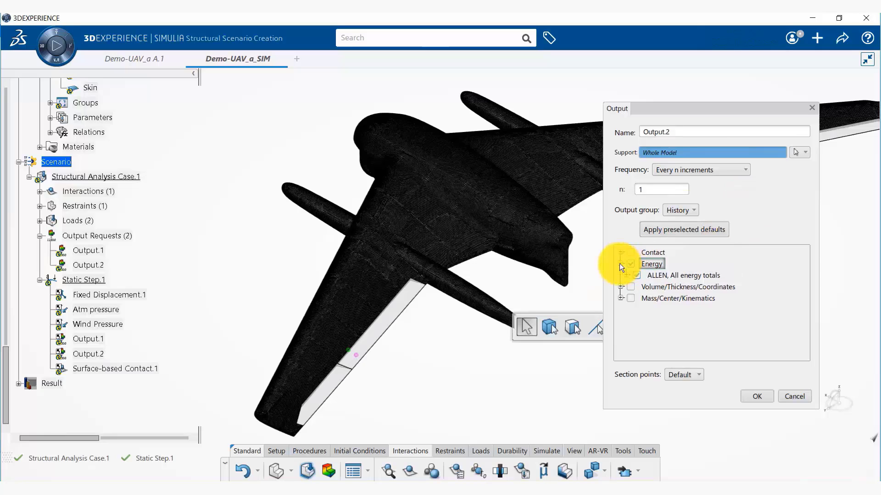
click(621, 287)
click(673, 299)
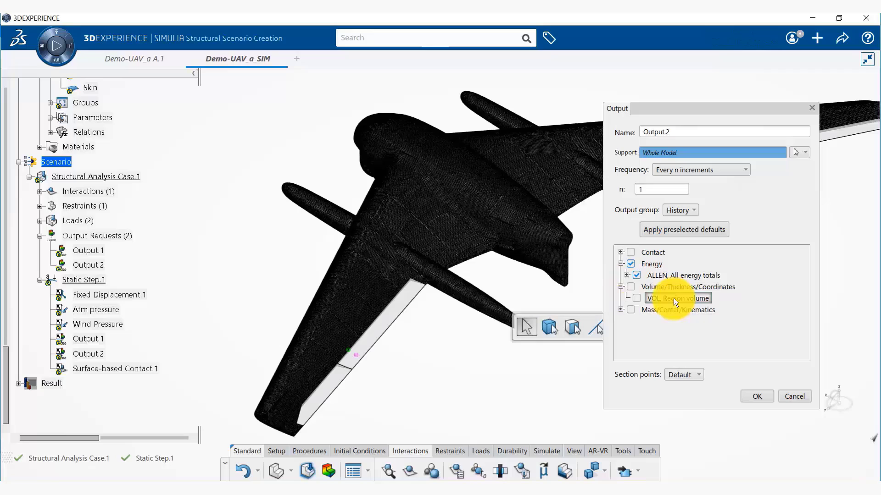
click(636, 299)
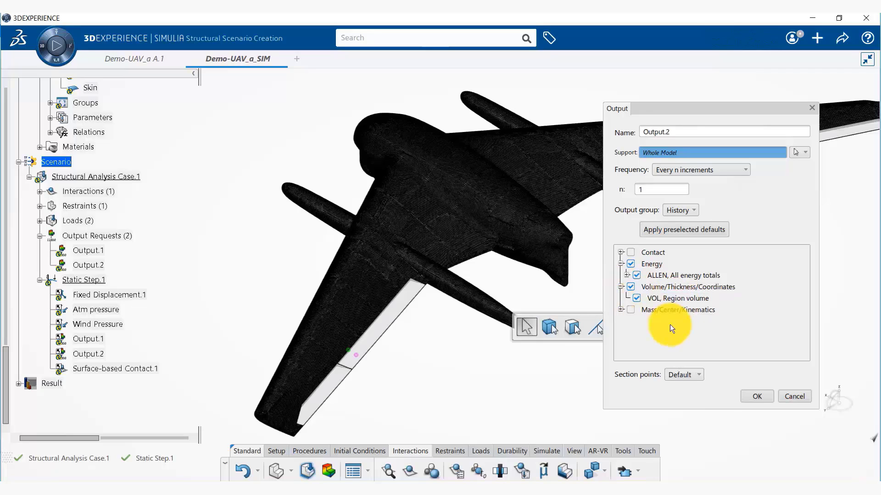
click(758, 396)
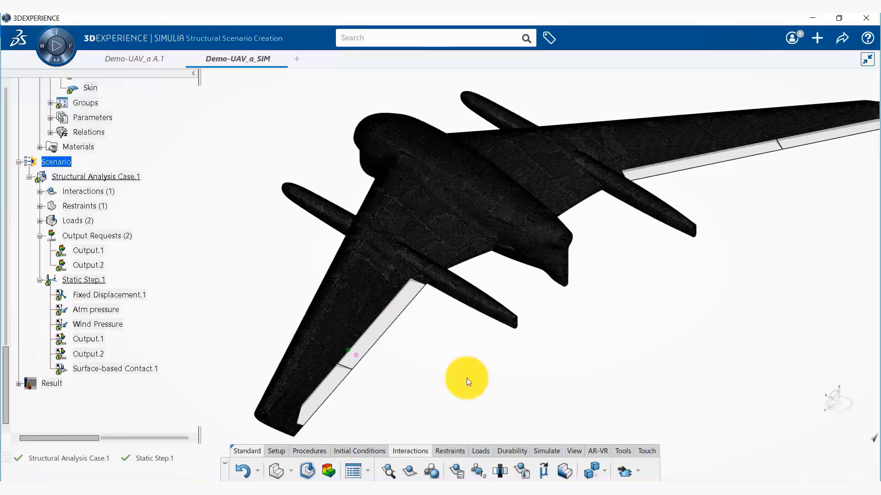
- Hide the Demo-UAV_FEM Rep_a A.1 mesh to reveal the translucent structure
middle_drag(545, 357, 490, 350)
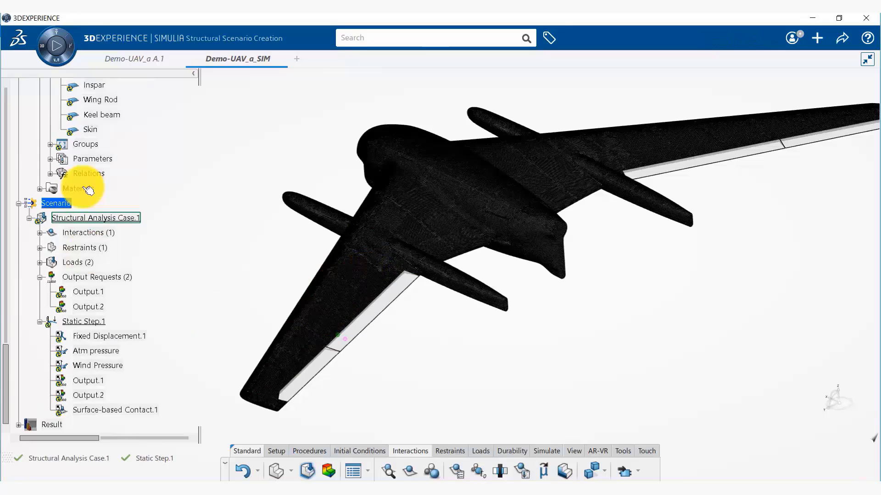
scroll(87, 193, up, 12)
click(107, 200)
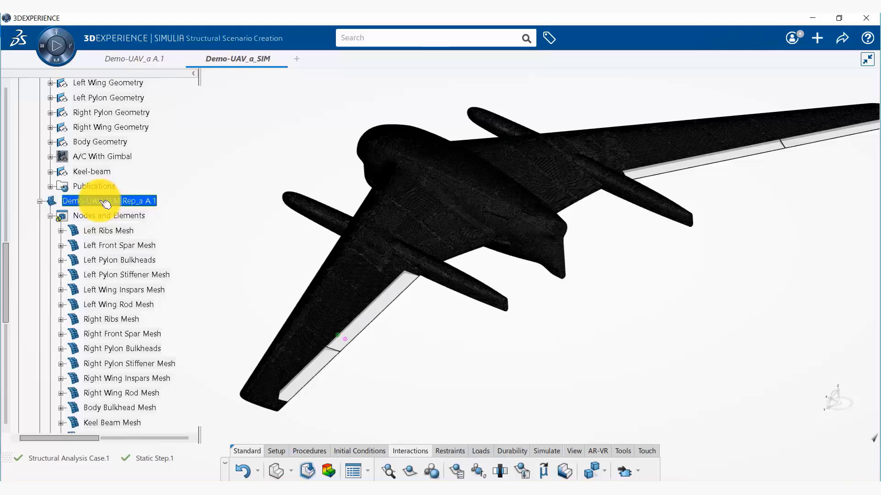
right_click(108, 201)
click(138, 223)
middle_drag(458, 359, 422, 332)
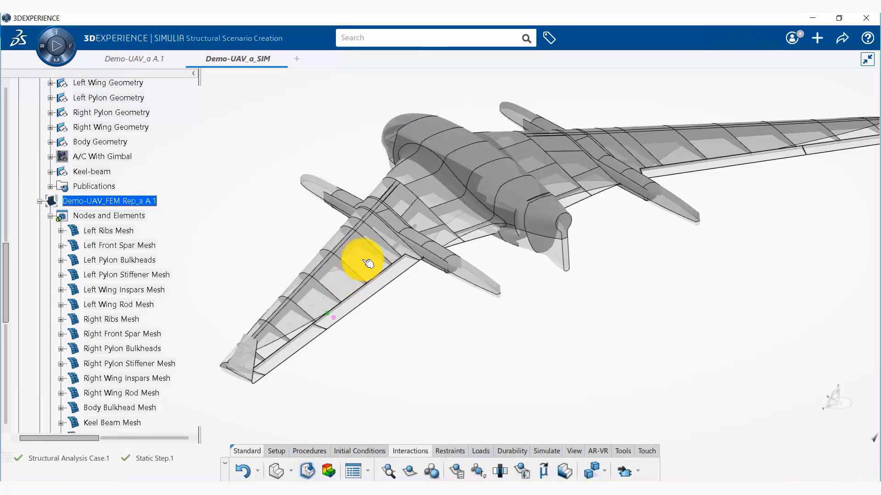
middle_drag(634, 312, 408, 271)
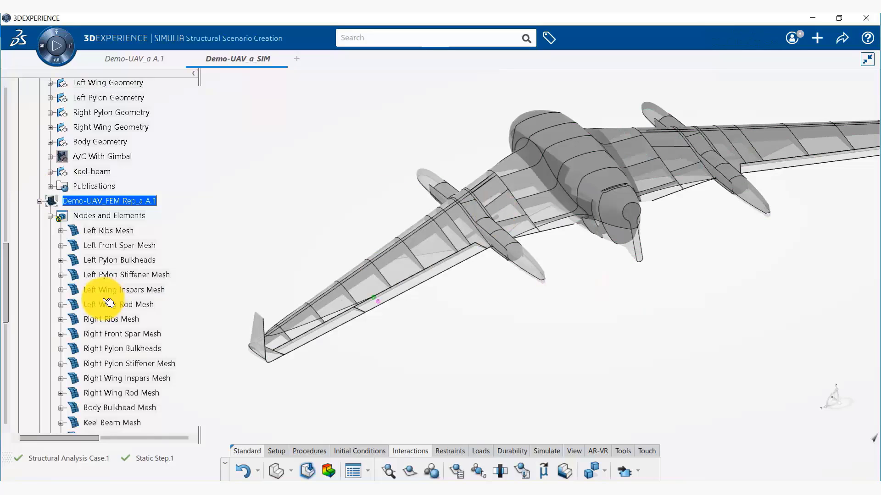
- Expand Groups to list Left_Wing and Left Winglet Tip, and select Left_Wing
scroll(104, 298, up, 3)
scroll(92, 298, up, 3)
scroll(105, 289, down, 5)
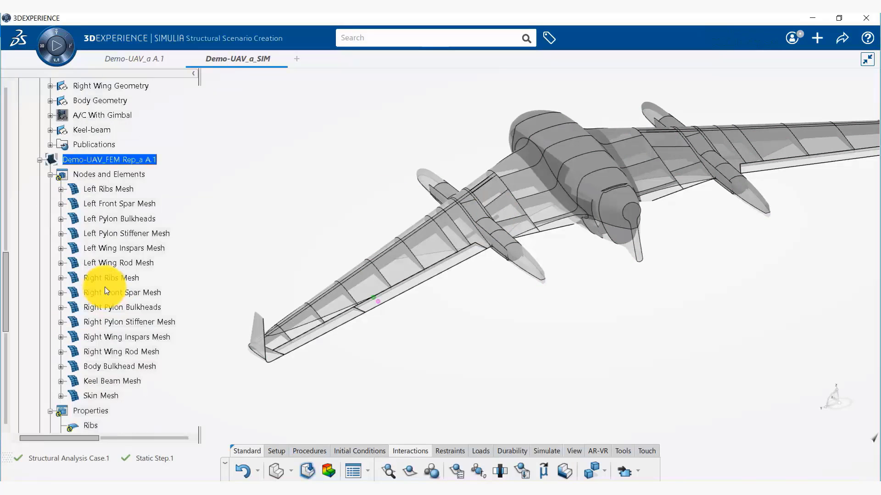
scroll(109, 315, down, 6)
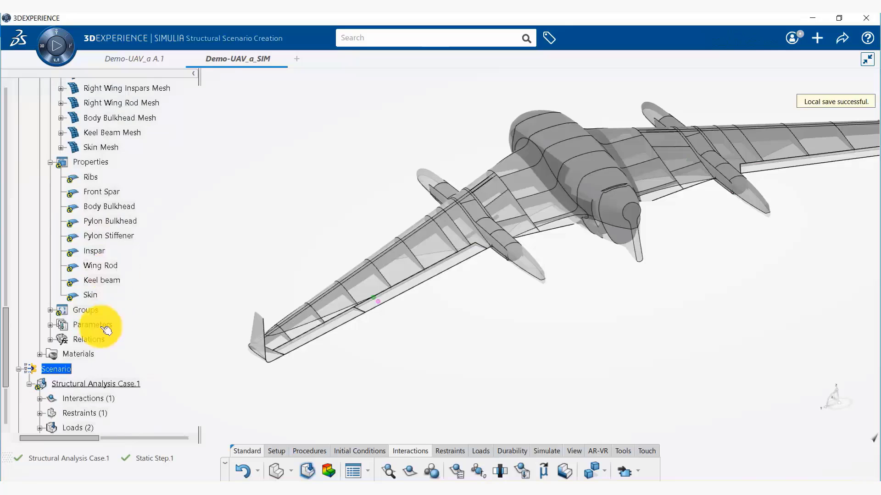
click(50, 310)
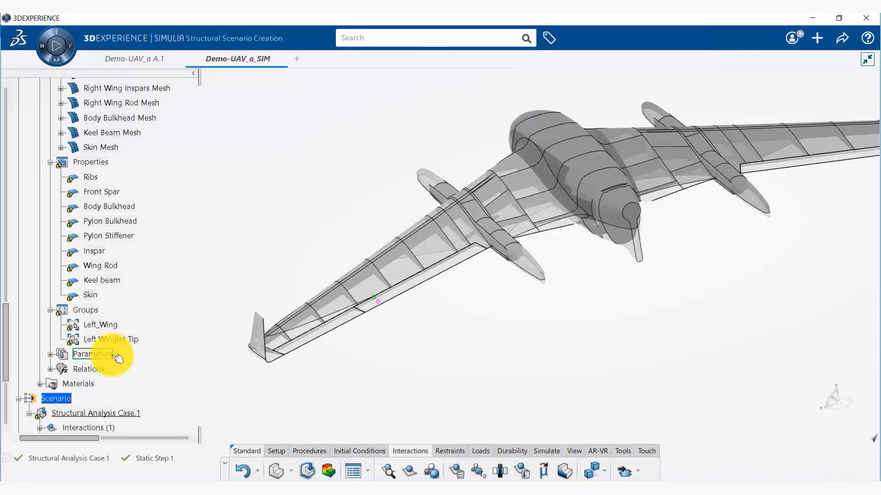
click(110, 327)
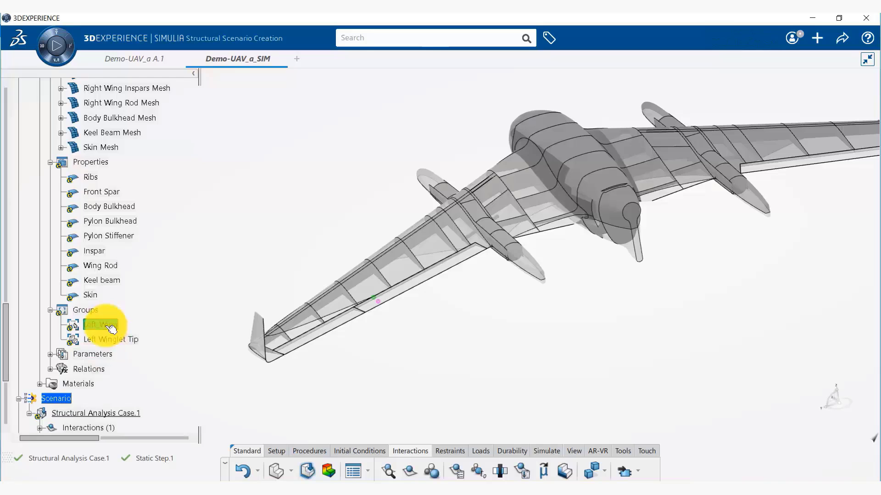
- Pull the Left_Wing box's inboard face in to the pylon, recompute the group, and confirm
double_click(100, 325)
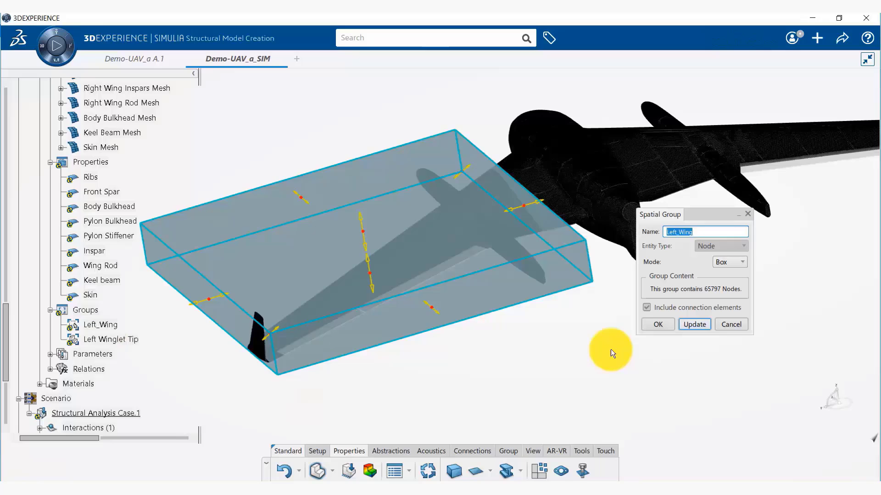
middle_drag(604, 321, 552, 354)
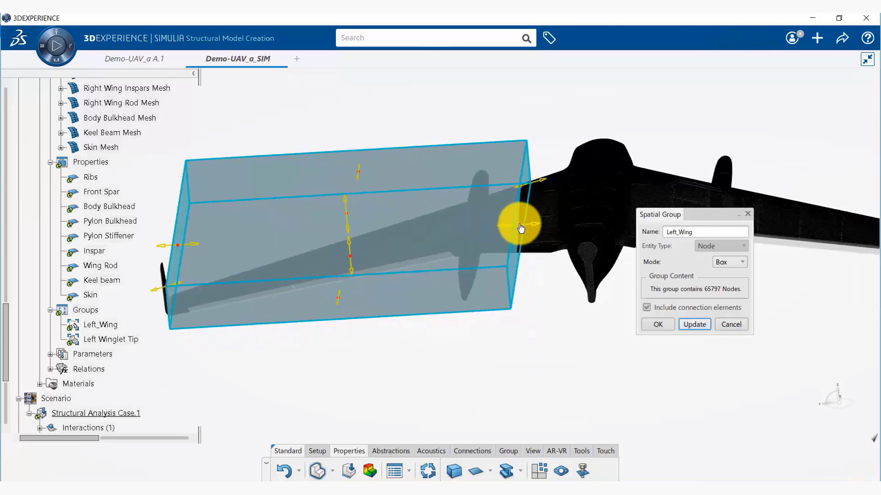
mouse_move(502, 233)
mouse_down()
mouse_move(470, 236)
mouse_move(456, 249)
mouse_move(472, 224)
mouse_up()
mouse_move(295, 201)
mouse_down()
mouse_move(400, 281)
mouse_move(472, 229)
mouse_move(460, 283)
mouse_move(447, 203)
mouse_up()
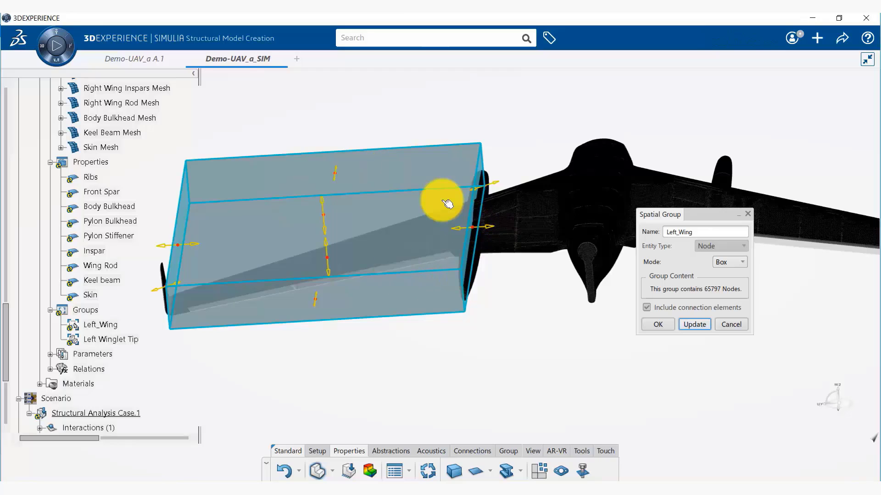
click(695, 324)
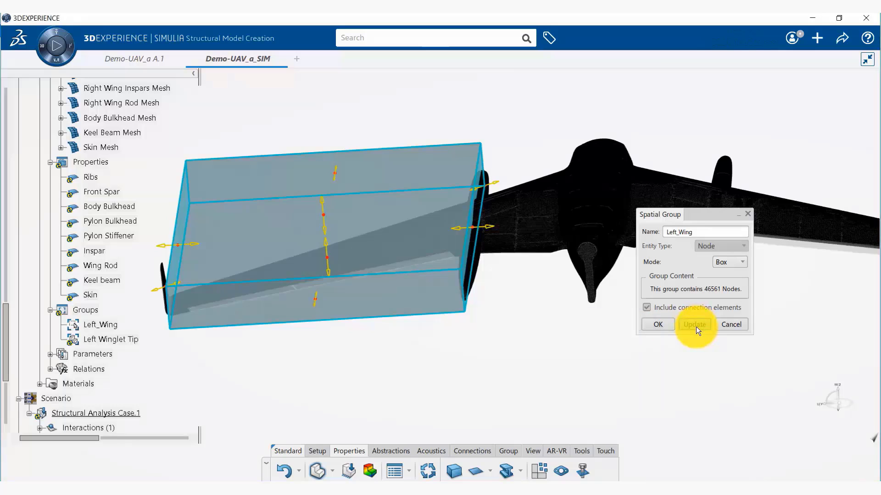
click(655, 325)
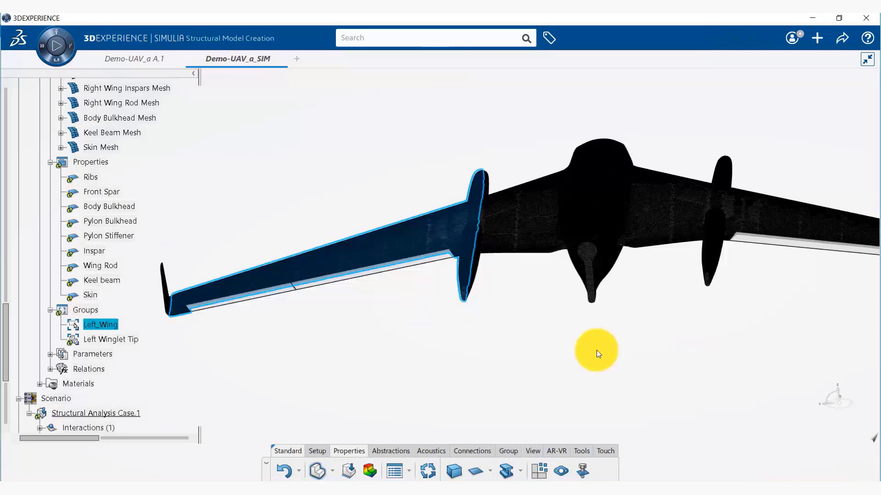
middle_drag(470, 354, 542, 348)
- Clear the selection, run the model Update for the resized group, and check the refreshed mesh
click(524, 360)
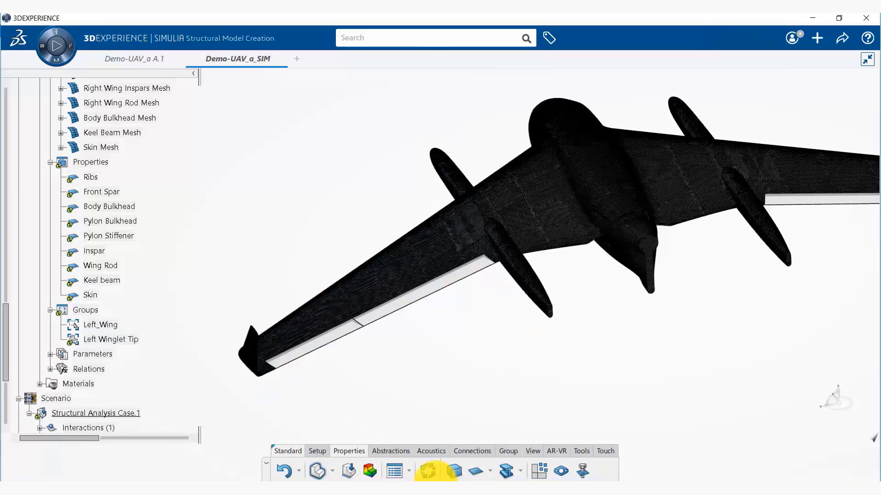
click(429, 467)
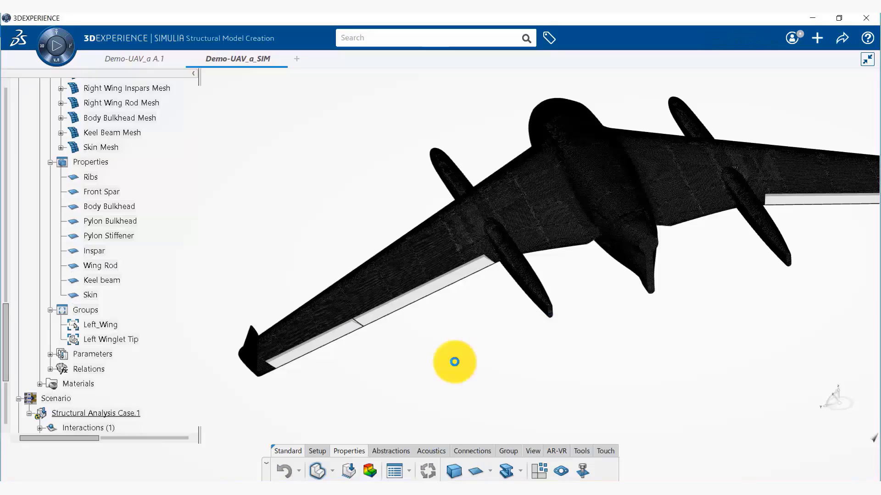
middle_drag(485, 356, 457, 326)
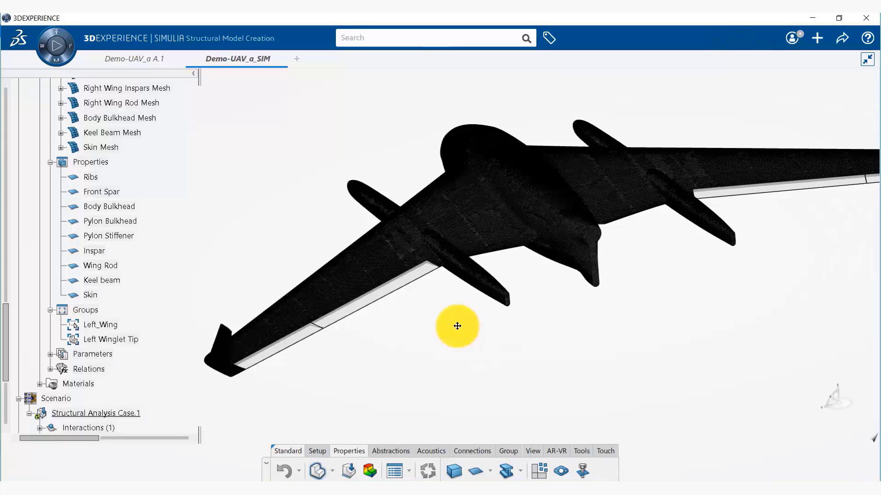
middle_drag(452, 367, 473, 355)
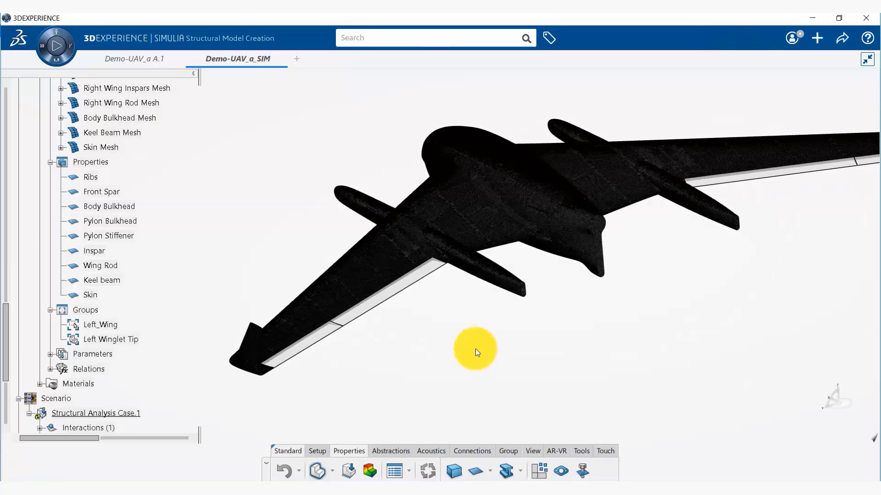